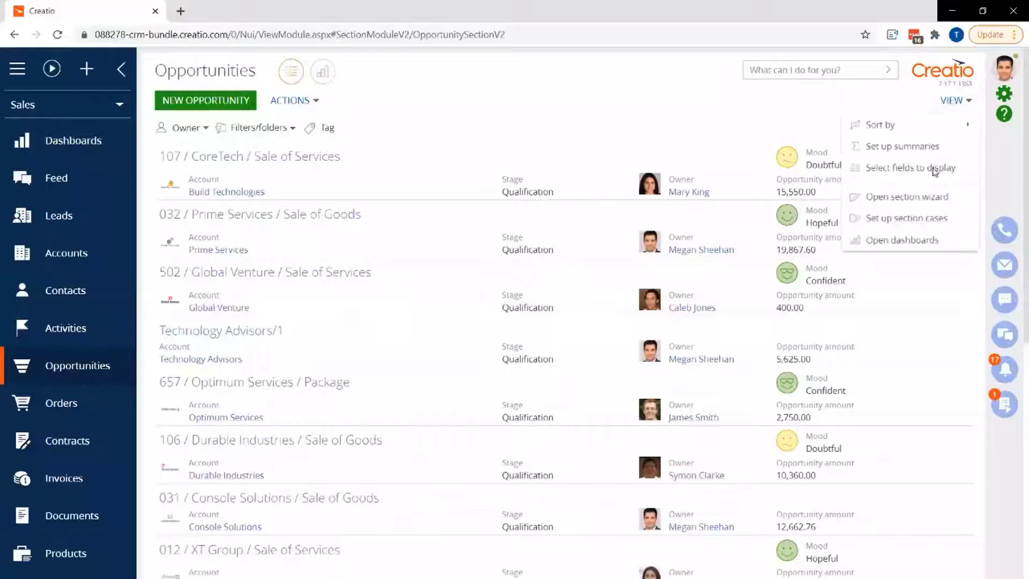
Step: Open the display field setup for opportunities and preview the list view before returning to the tile view
{"action": "left_click", "coordinate": [939, 169]}
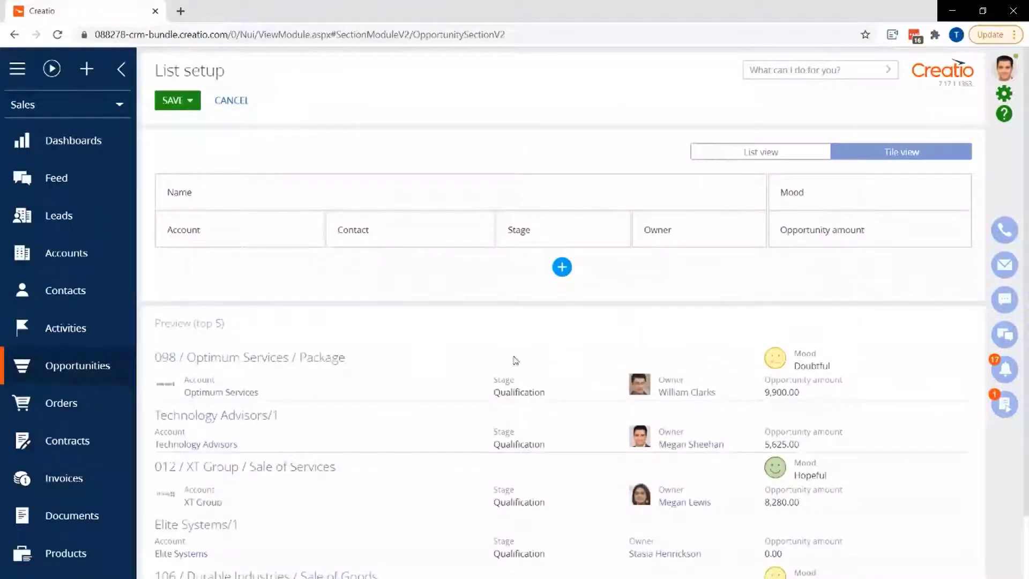
{"action": "left_click", "coordinate": [763, 156]}
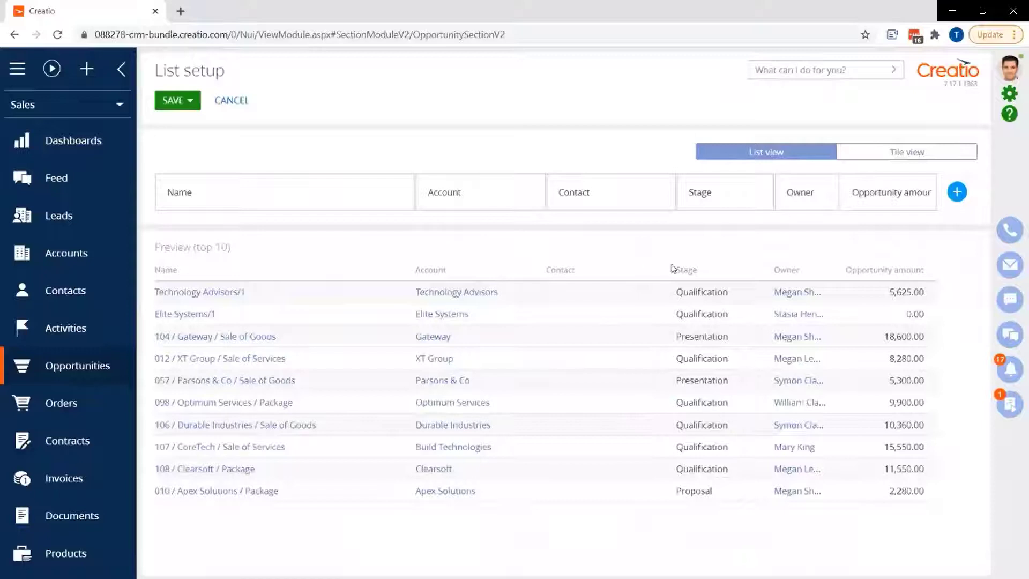
{"action": "left_click", "coordinate": [905, 151]}
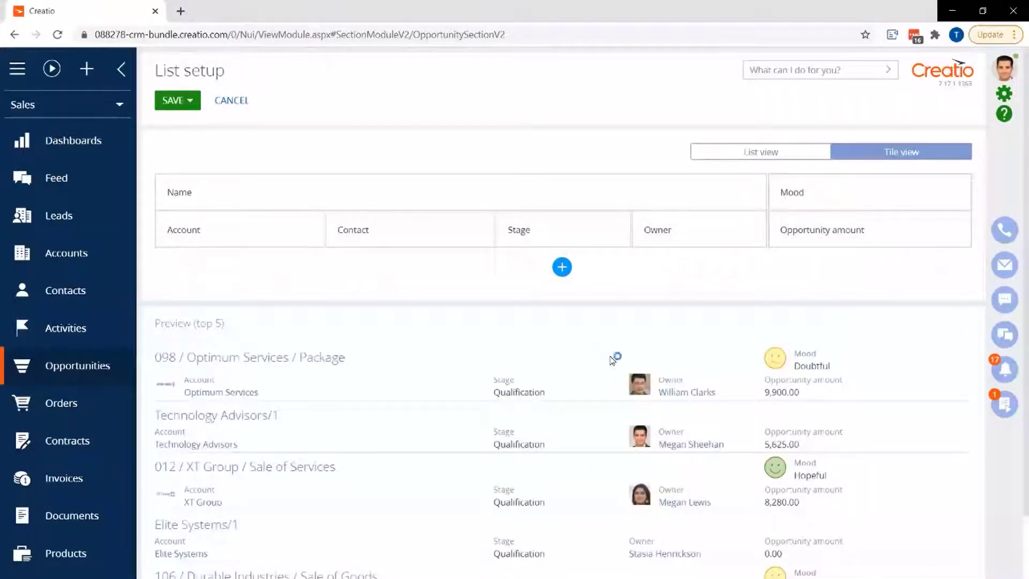
Step: Add the Closed on column to the tile layout and widen it to match the Account column
{"action": "left_click", "coordinate": [562, 267]}
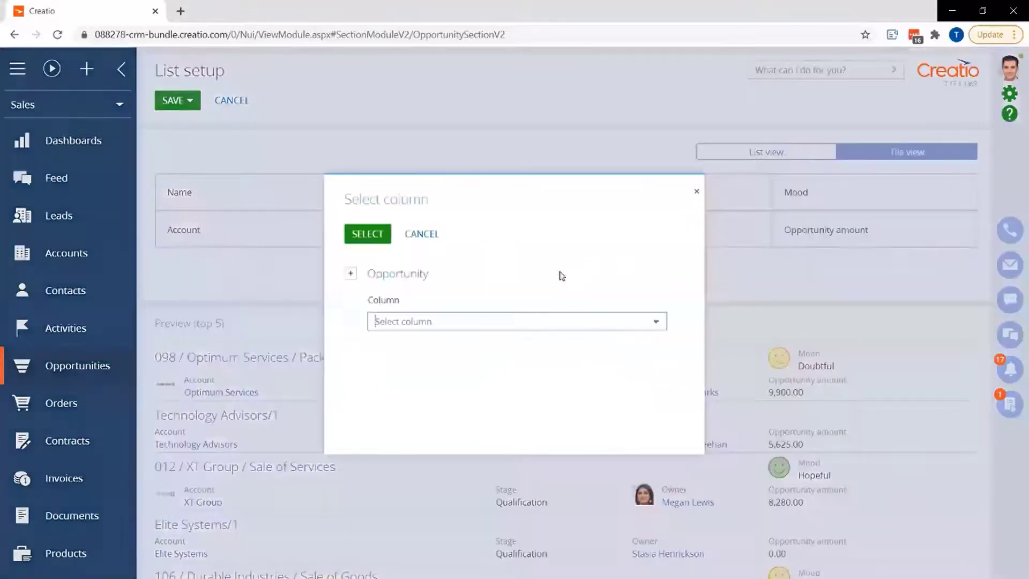
{"action": "left_click", "coordinate": [467, 325]}
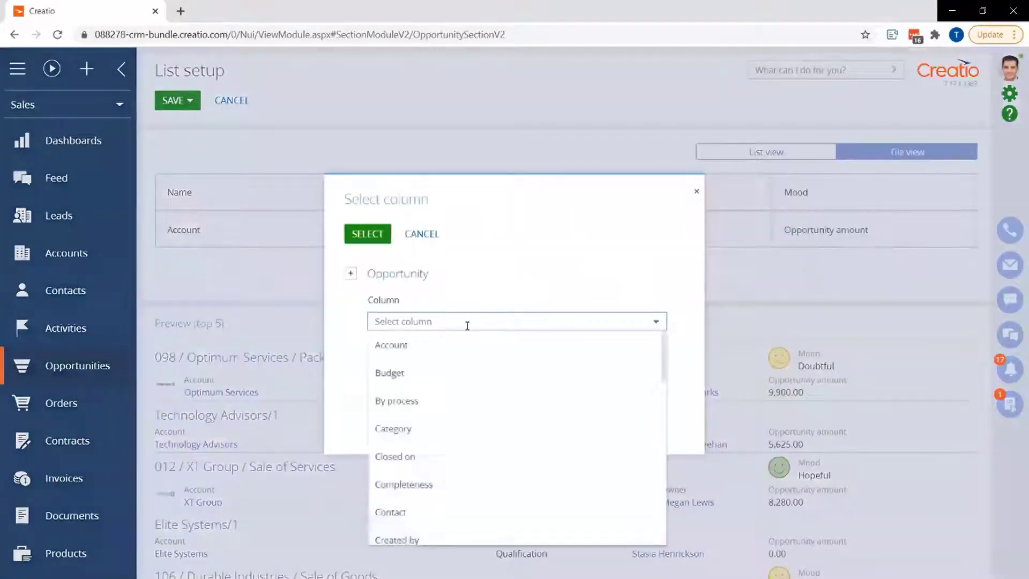
{"action": "left_click", "coordinate": [431, 464]}
{"action": "left_click", "coordinate": [368, 234]}
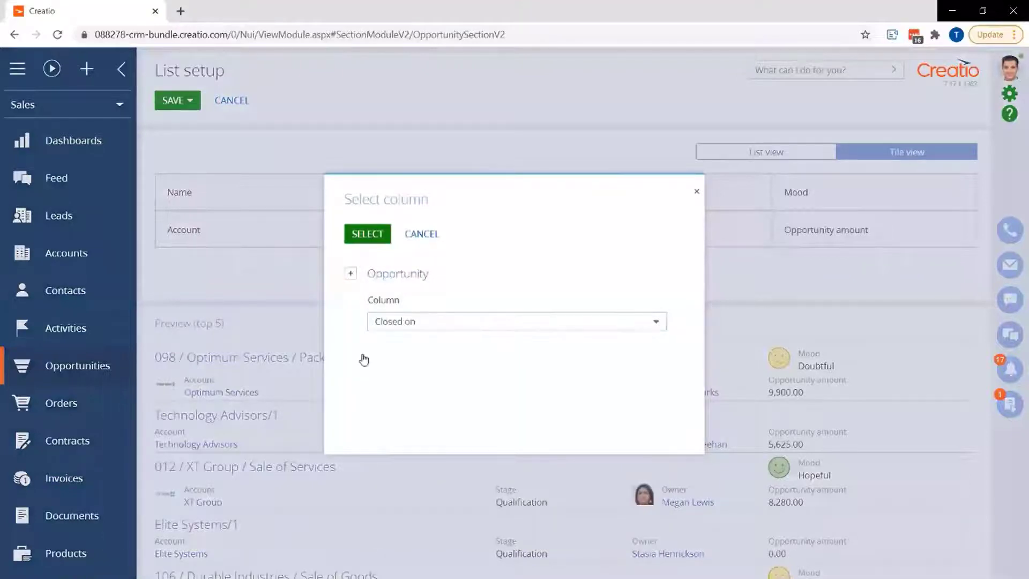
{"action": "left_click_drag", "start_coordinate": [290, 267], "coordinate": [333, 266]}
Step: Add the Primary phone column from the related Account object to the opportunity tile layout
{"action": "left_click", "coordinate": [562, 306]}
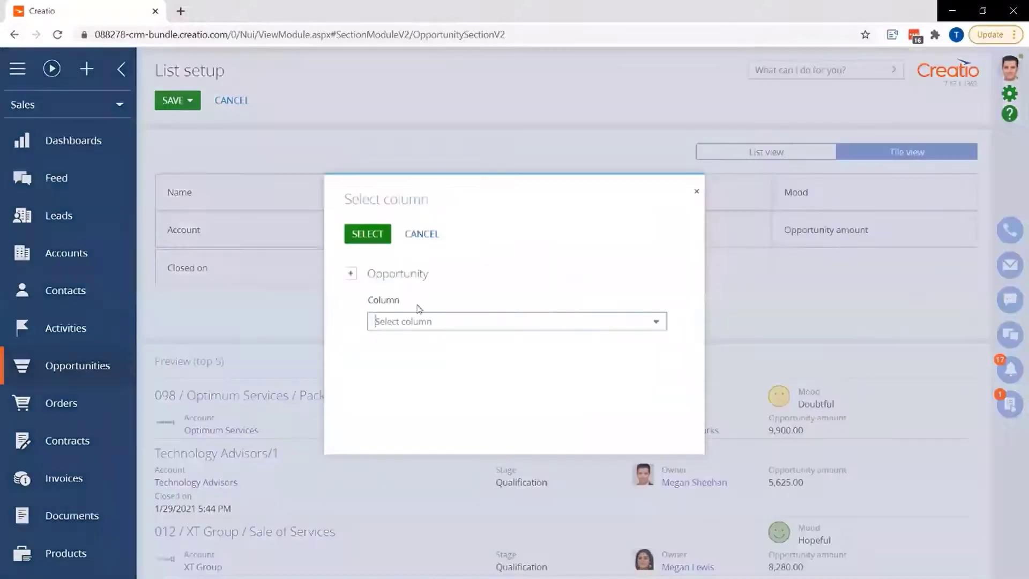
{"action": "left_click", "coordinate": [350, 274]}
{"action": "left_click", "coordinate": [409, 304]}
{"action": "left_click", "coordinate": [391, 329]}
{"action": "left_click", "coordinate": [414, 352]}
{"action": "type", "text": "pr"}
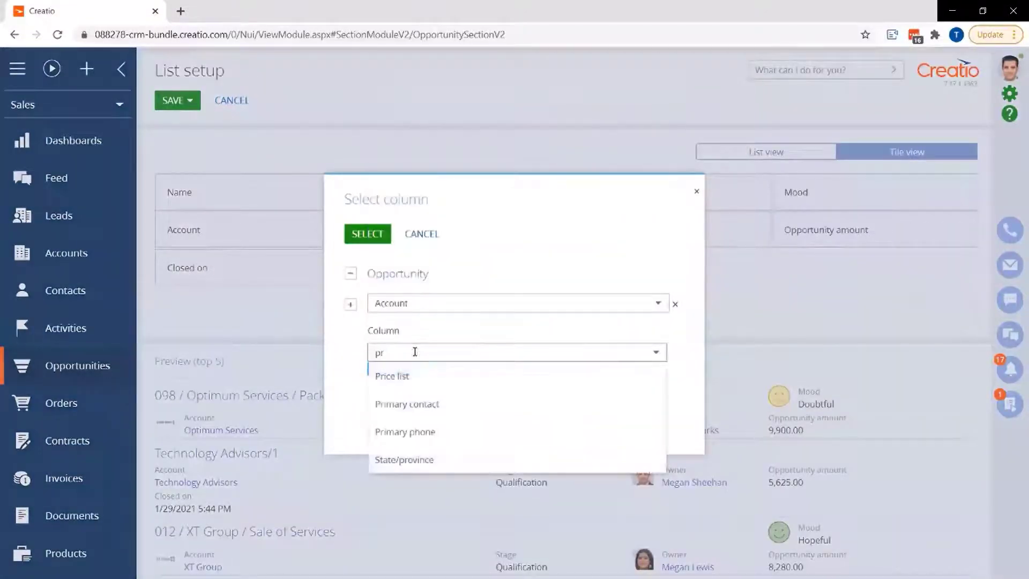
{"action": "left_click", "coordinate": [416, 433]}
{"action": "left_click", "coordinate": [363, 233]}
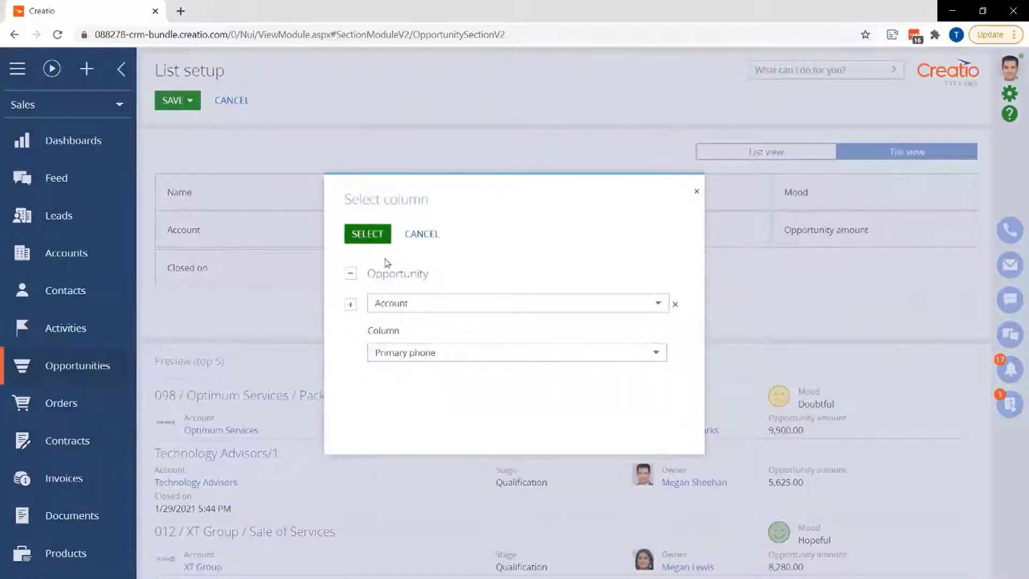
Step: Shorten the new column's title to Primary phone, widen it to match the Contact column, and save the list setup
{"action": "left_click_drag", "start_coordinate": [206, 203], "coordinate": [166, 203]}
{"action": "key", "text": "BackSpace"}
{"action": "left_click", "coordinate": [182, 100]}
{"action": "left_click_drag", "start_coordinate": [458, 256], "coordinate": [494, 266]}
{"action": "left_click", "coordinate": [168, 102]}
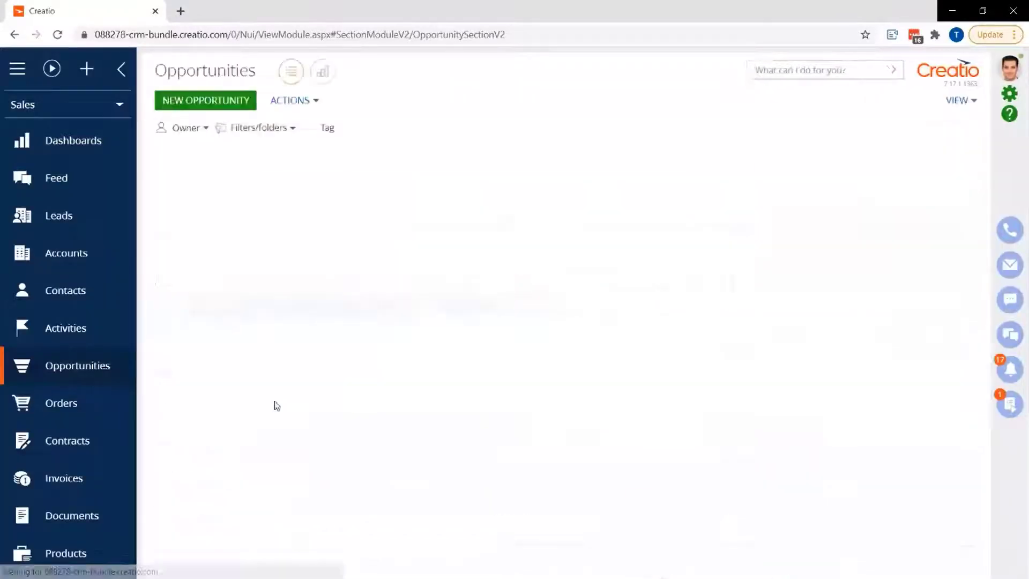
Step: Set up summaries for the opportunities that display the number of records and the Opportunity amount, and save them
{"action": "left_click", "coordinate": [959, 101]}
{"action": "mouse_move", "coordinate": [920, 127]}
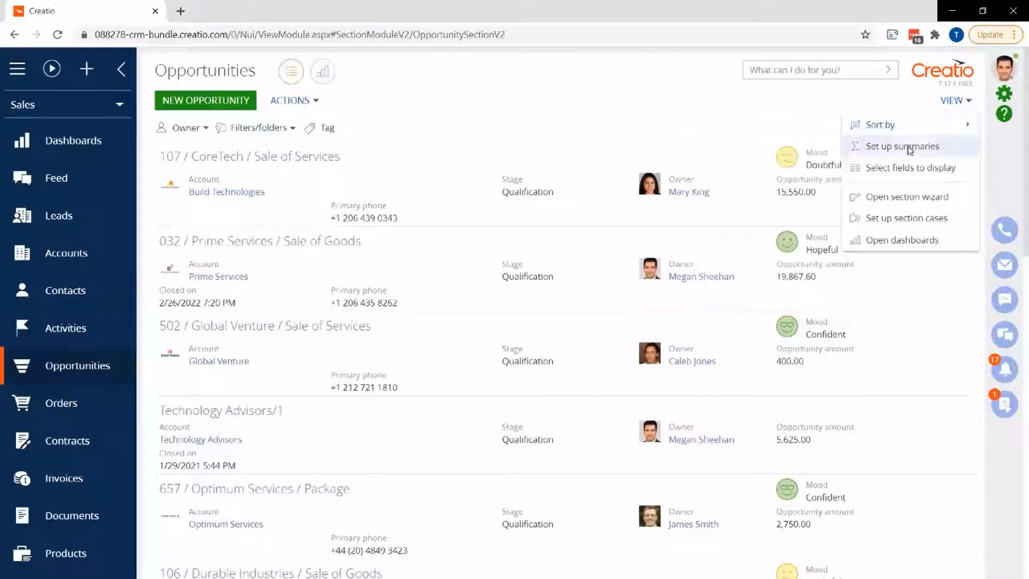
{"action": "left_click", "coordinate": [910, 148]}
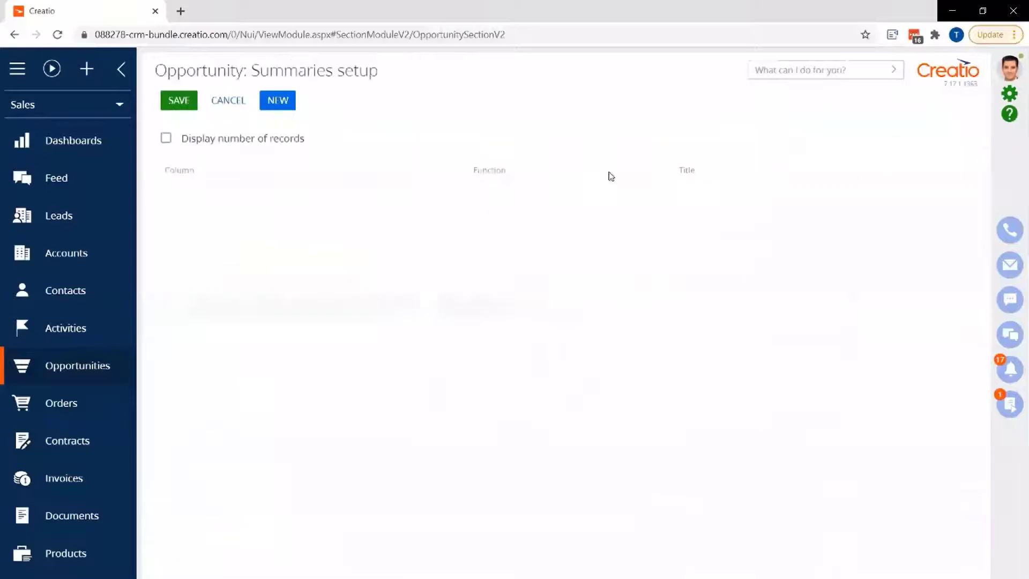
{"action": "left_click", "coordinate": [198, 140]}
{"action": "left_click", "coordinate": [283, 107]}
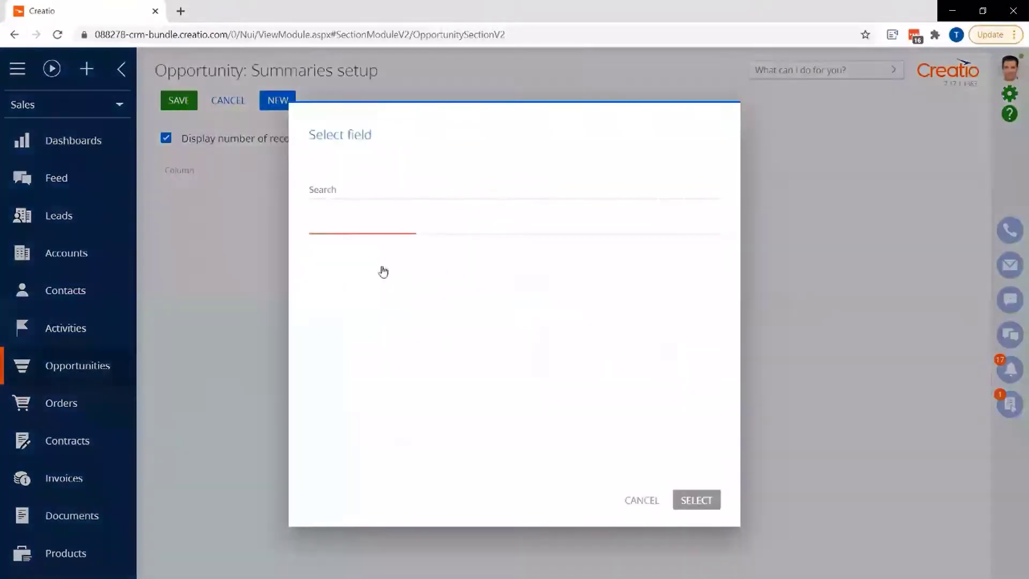
{"action": "left_click", "coordinate": [384, 373]}
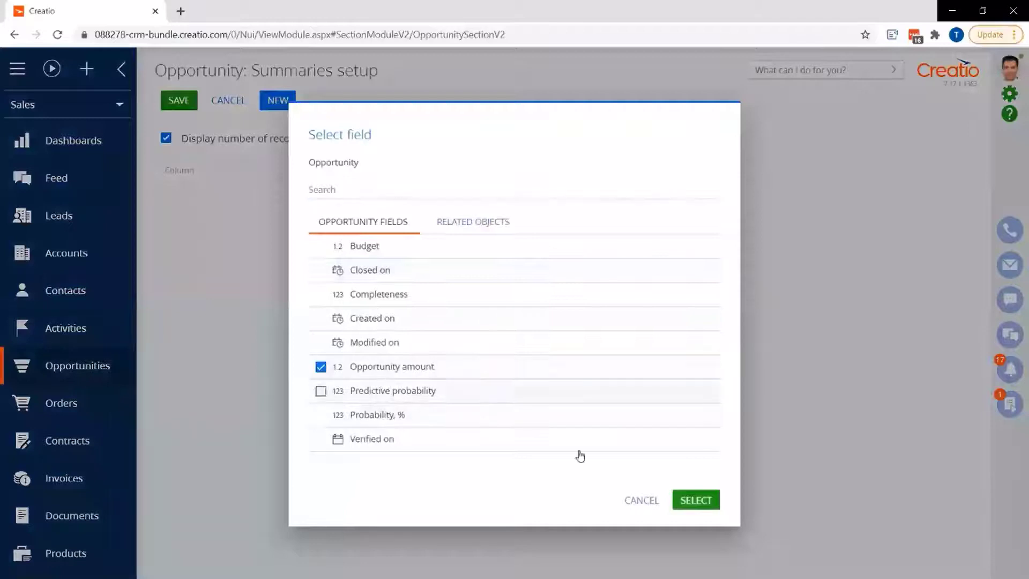
{"action": "left_click", "coordinate": [695, 500]}
{"action": "left_click", "coordinate": [178, 100]}
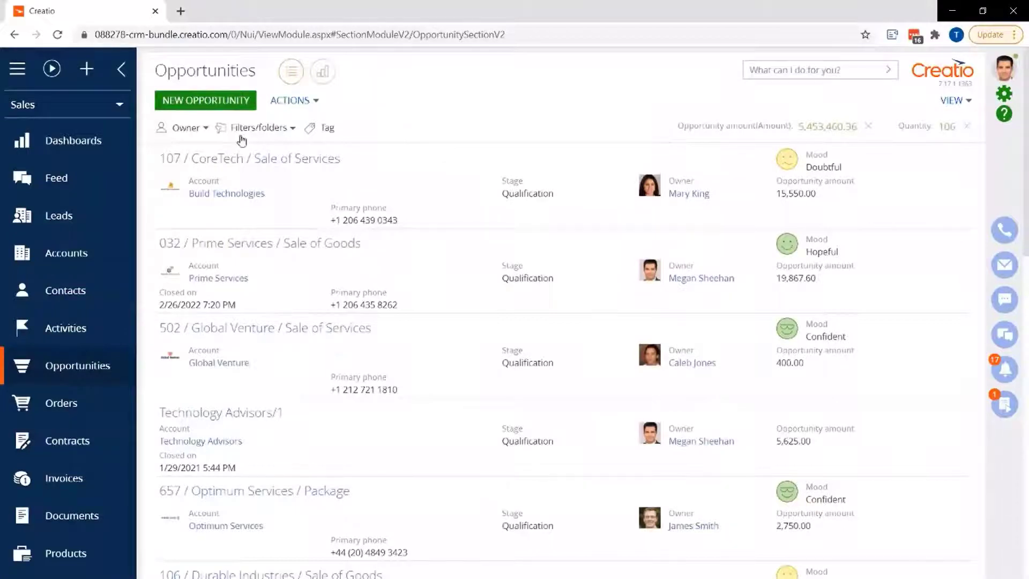
Step: Filter the opportunities by the suggested owner in the quick owner filter, and clear that filter
{"action": "left_click", "coordinate": [191, 135]}
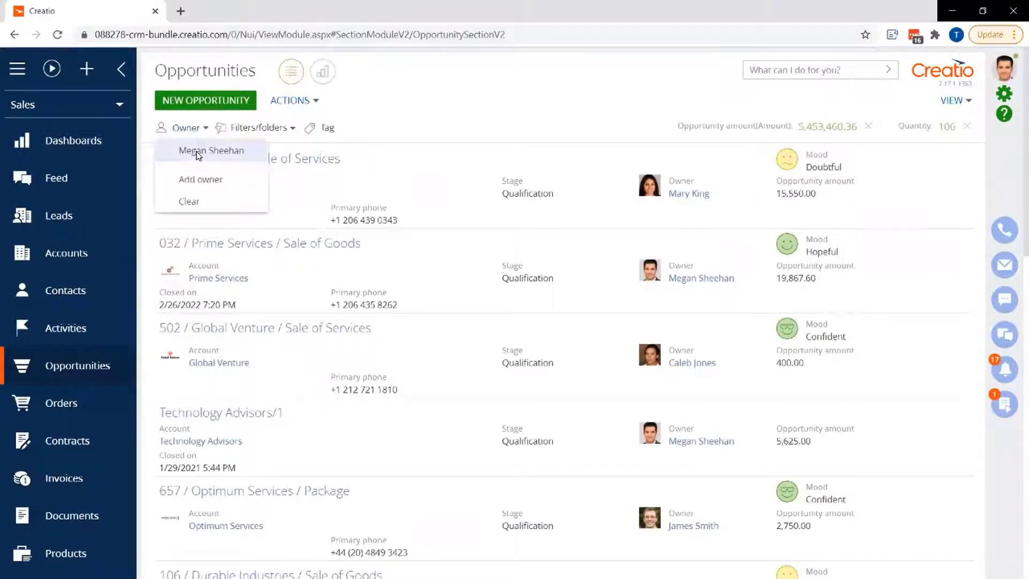
{"action": "left_click", "coordinate": [198, 154]}
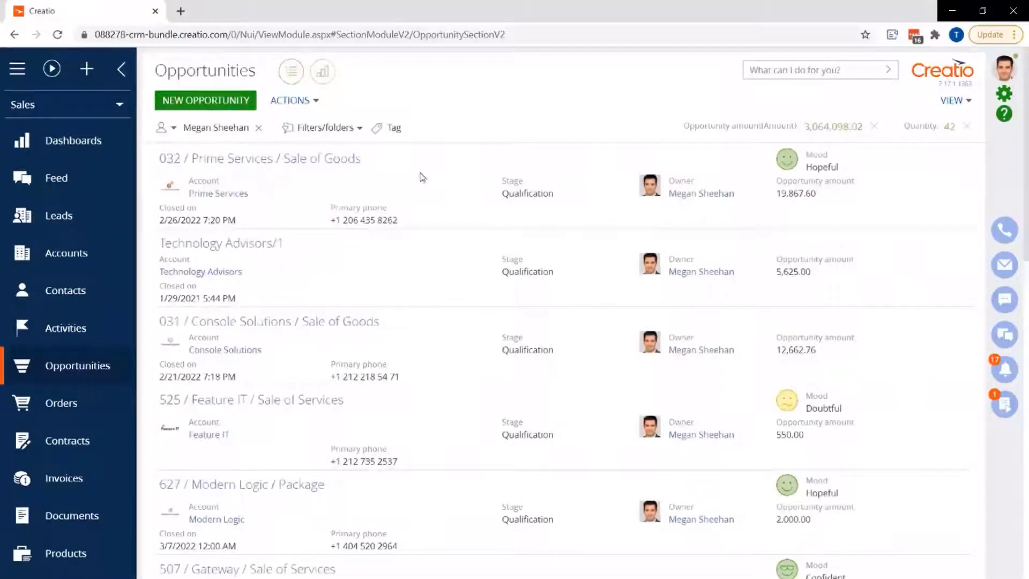
{"action": "left_click", "coordinate": [258, 128]}
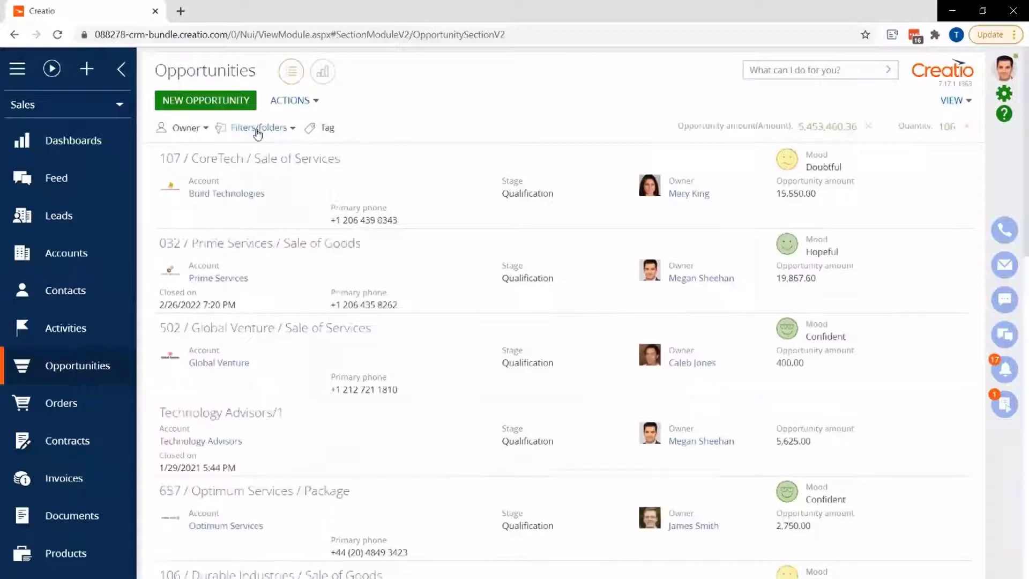
Step: Add a standard filter showing only opportunities whose Category is Medium business
{"action": "left_click", "coordinate": [252, 129]}
{"action": "left_click", "coordinate": [264, 153]}
{"action": "left_click", "coordinate": [396, 131]}
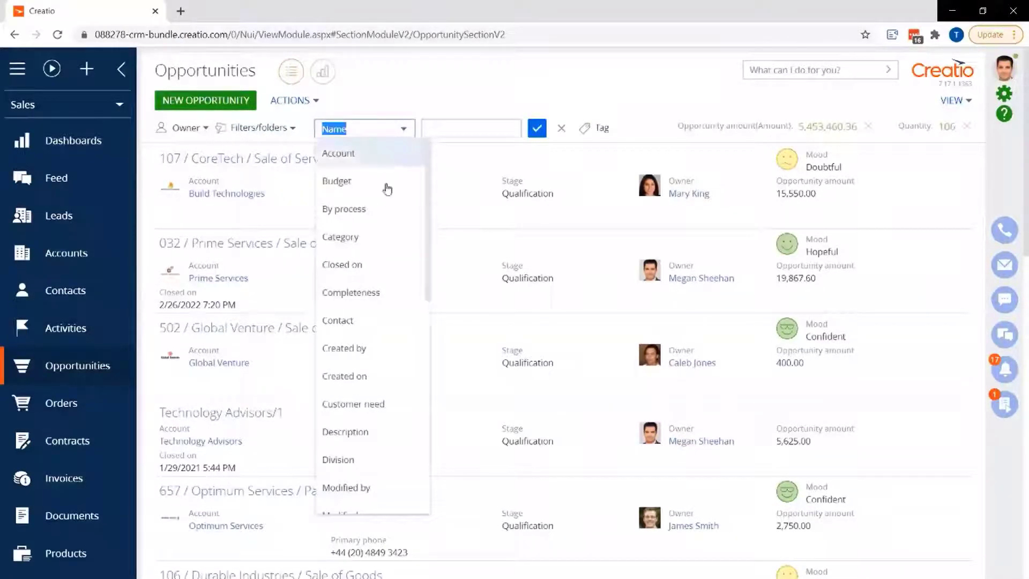
{"action": "left_click", "coordinate": [370, 246]}
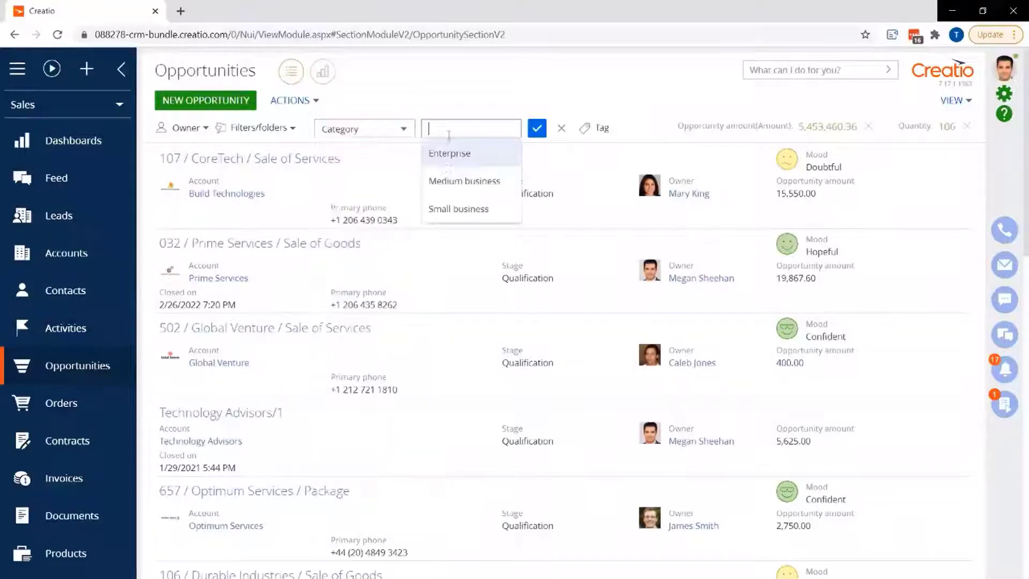
{"action": "left_click", "coordinate": [444, 177]}
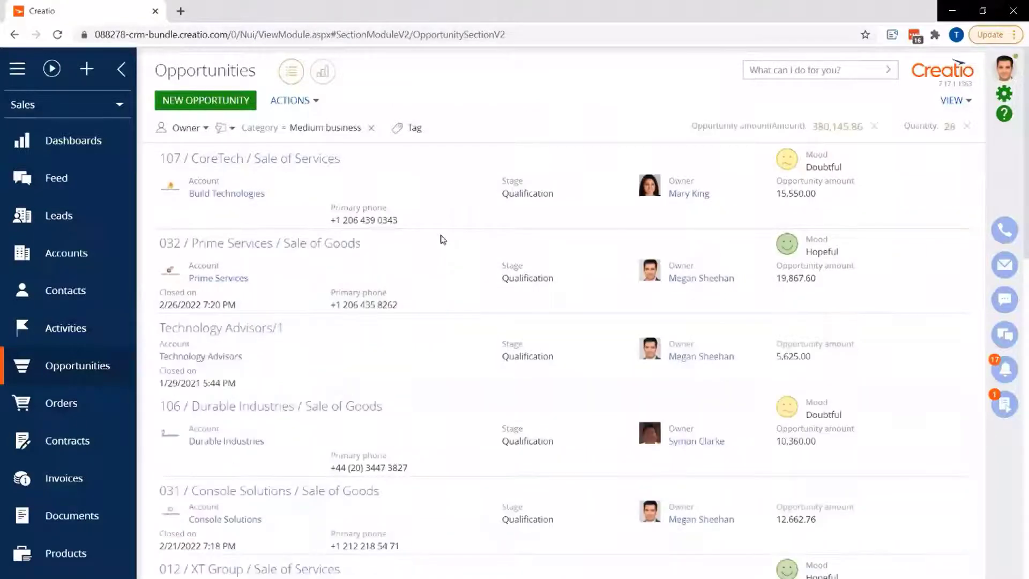
Step: Add a second filter on Owner for the owner of the 032 / Prime Services opportunity, and remove both filters
{"action": "left_click", "coordinate": [224, 128]}
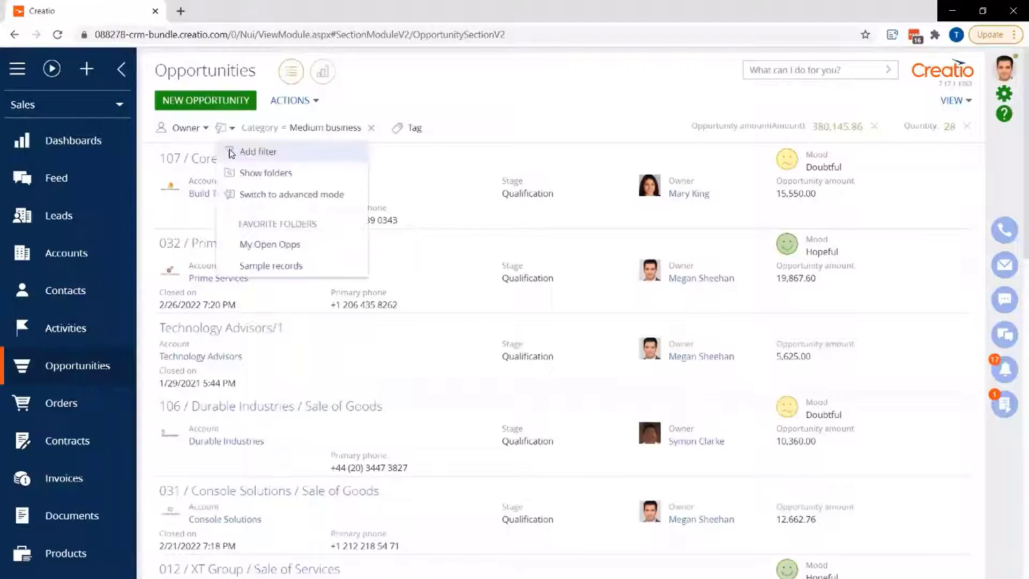
{"action": "left_click", "coordinate": [236, 152]}
{"action": "left_click", "coordinate": [464, 129]}
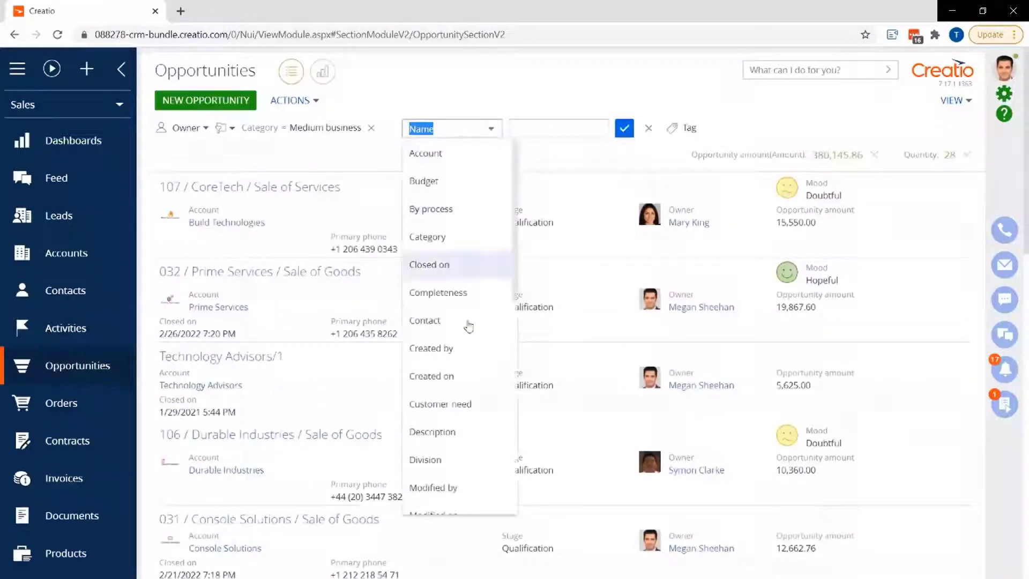
{"action": "scroll", "coordinate": [462, 383], "scroll_direction": "down", "scroll_amount": 5}
{"action": "scroll", "coordinate": [462, 385], "scroll_direction": "down", "scroll_amount": 2}
{"action": "left_click", "coordinate": [455, 385]}
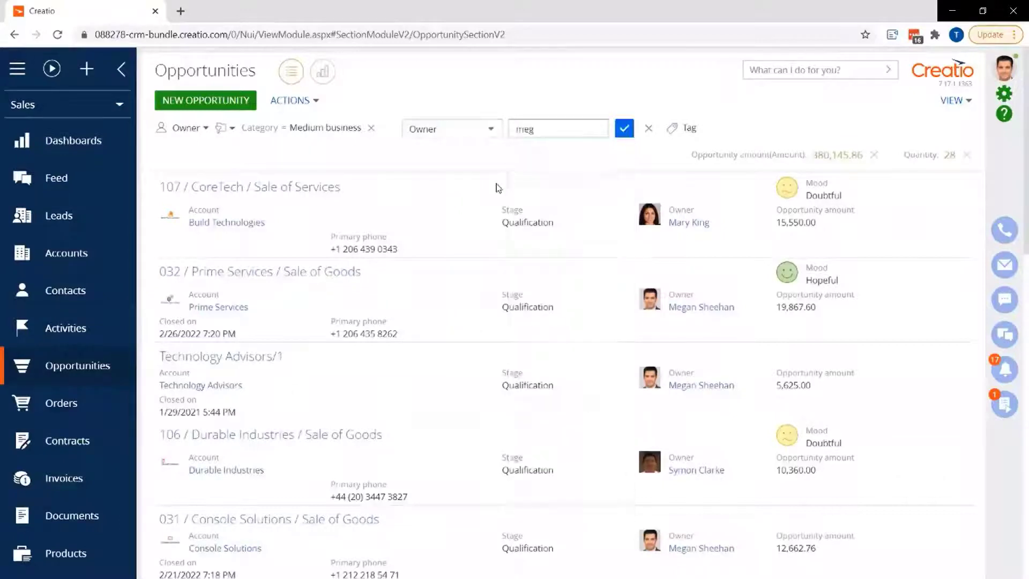
{"action": "left_click", "coordinate": [552, 177]}
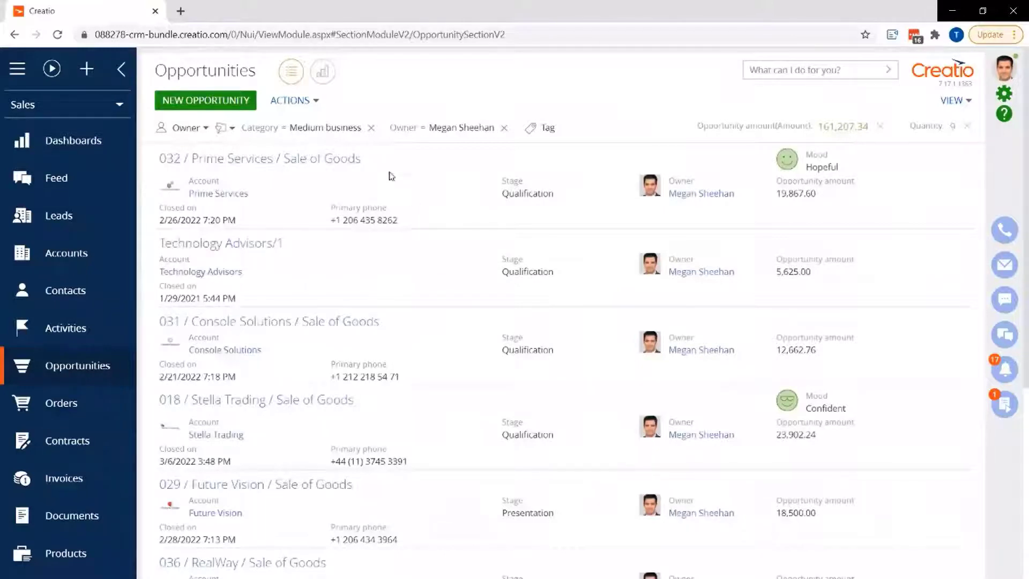
{"action": "left_click", "coordinate": [370, 129]}
{"action": "left_click", "coordinate": [360, 128]}
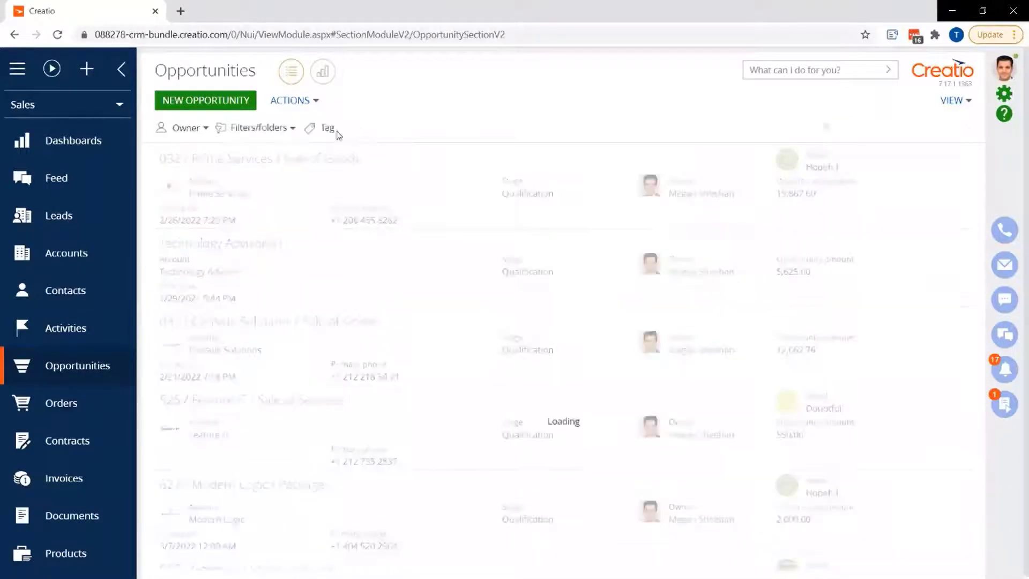
Step: Show the opportunities in the favorite folder My Open Opps, and clear the folder selection
{"action": "left_click", "coordinate": [268, 132]}
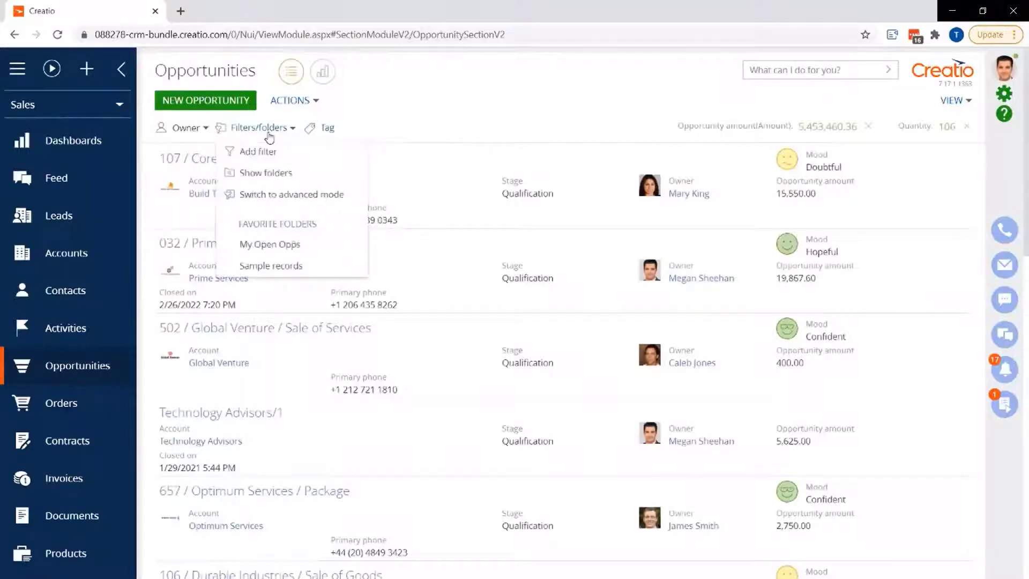
{"action": "left_click", "coordinate": [282, 245]}
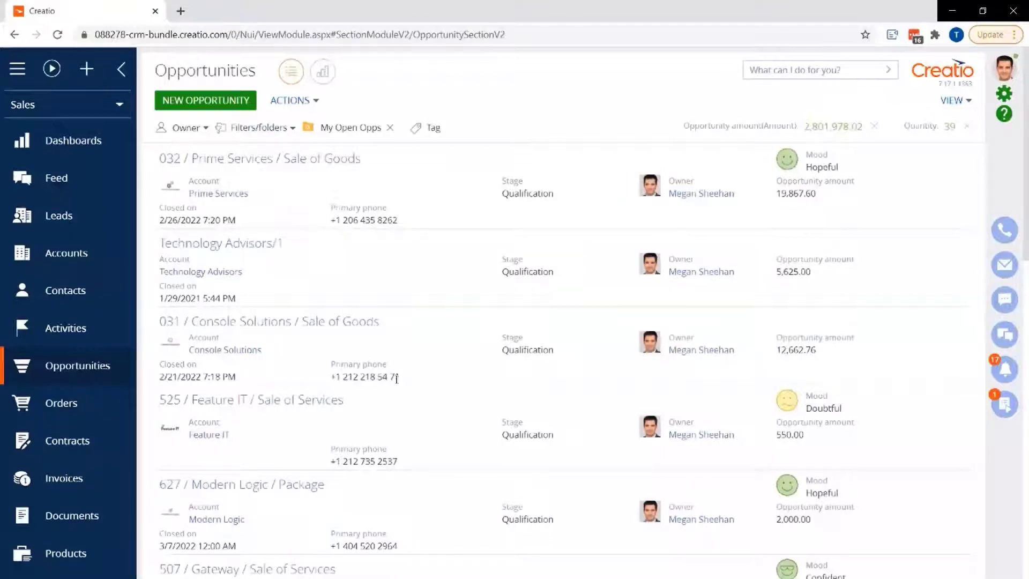
{"action": "left_click", "coordinate": [391, 129]}
Step: Switch the filter to advanced mode and add the condition Owner = Current contact
{"action": "left_click", "coordinate": [278, 134]}
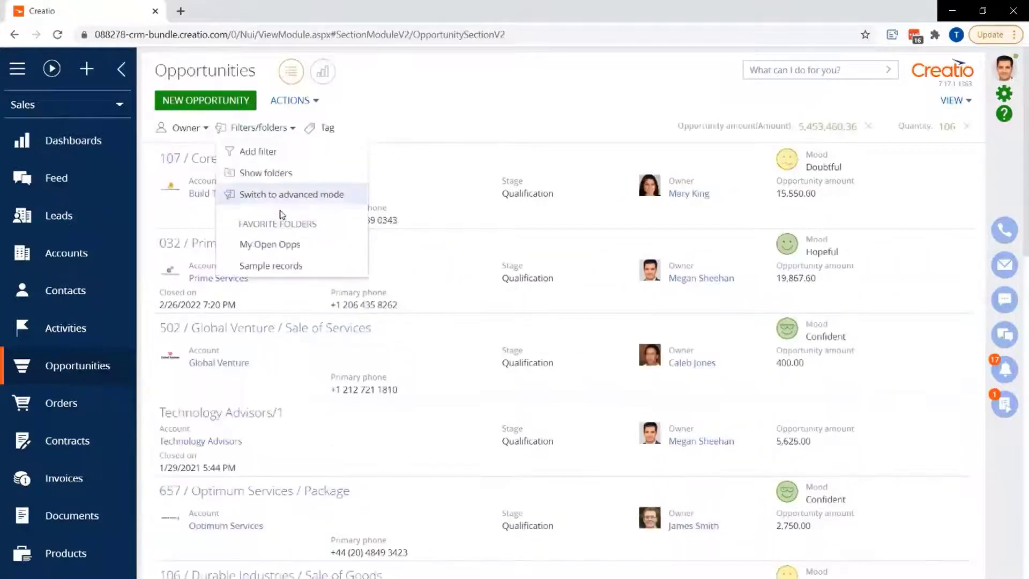
{"action": "left_click", "coordinate": [304, 198]}
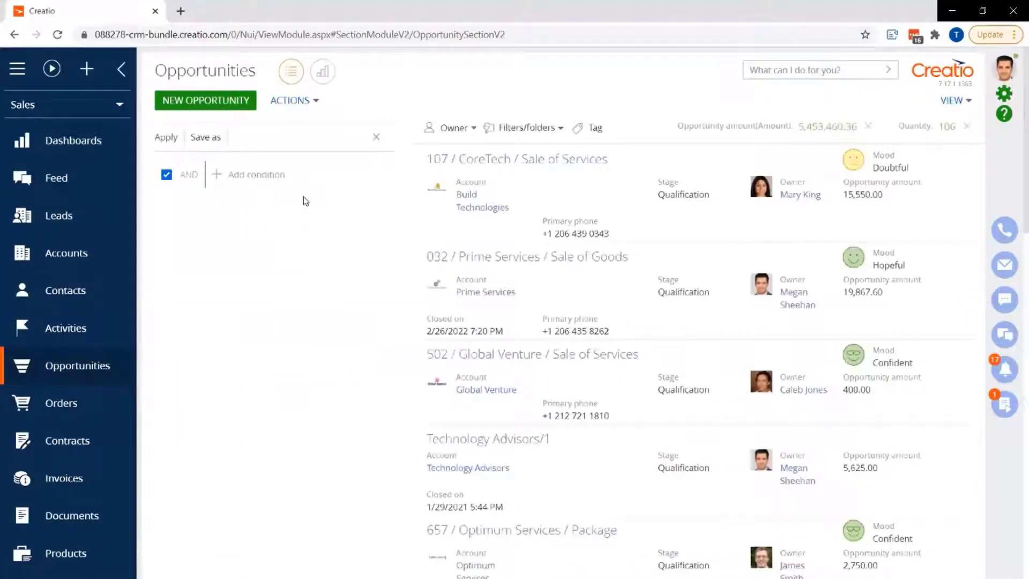
{"action": "left_click", "coordinate": [255, 177]}
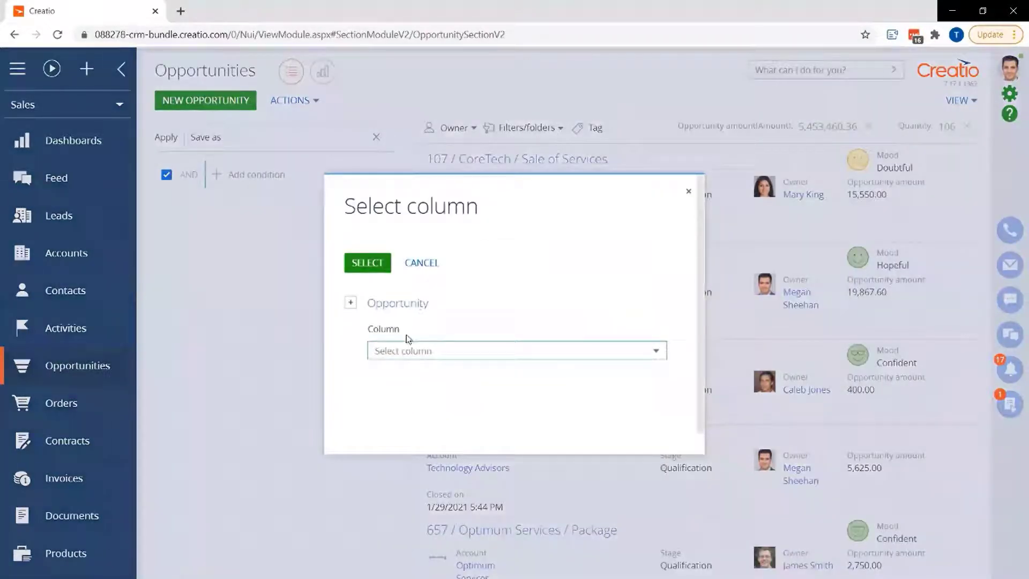
{"action": "type", "text": "own"}
{"action": "left_click", "coordinate": [395, 374]}
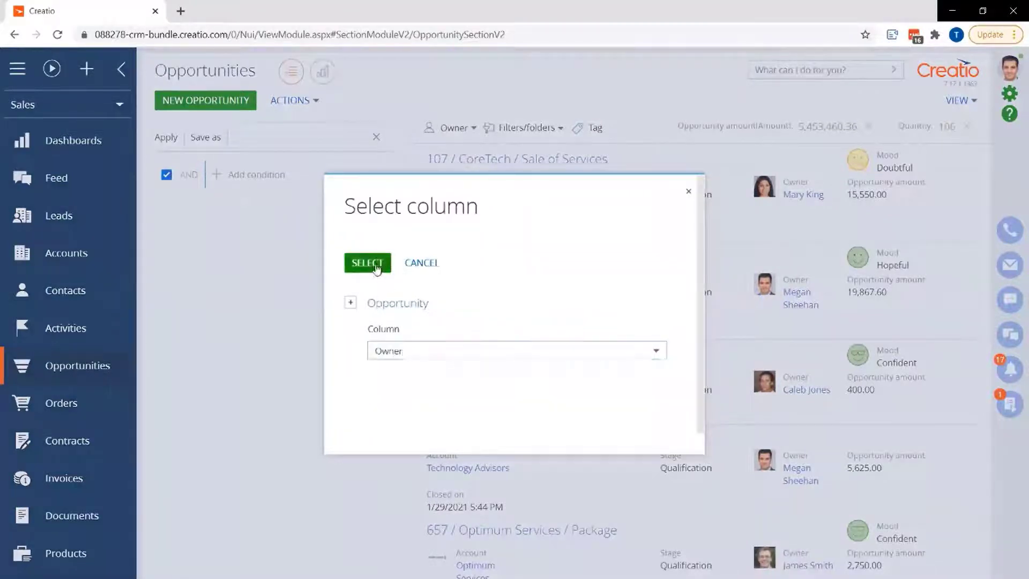
{"action": "left_click", "coordinate": [378, 265]}
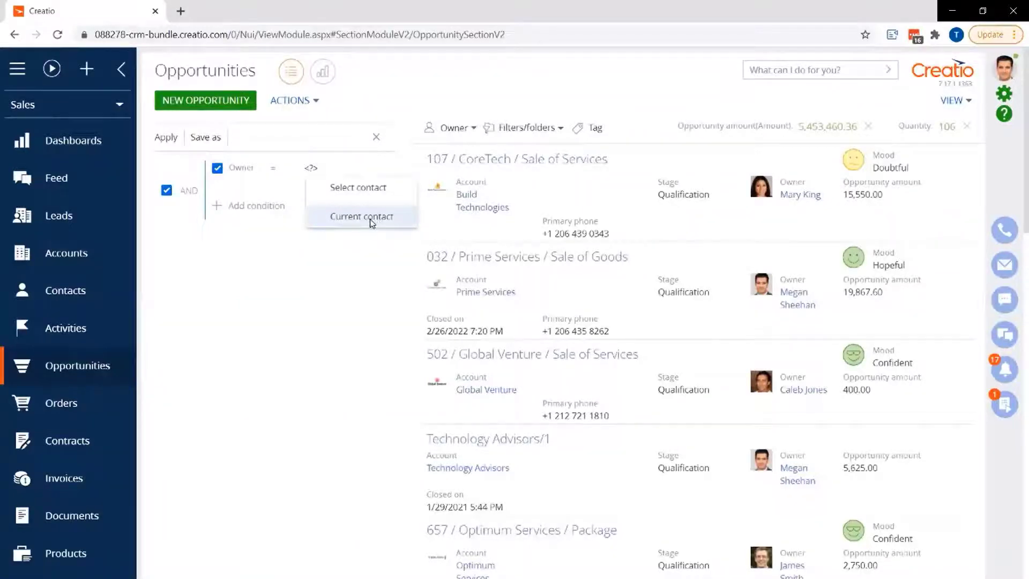
{"action": "left_click", "coordinate": [371, 220]}
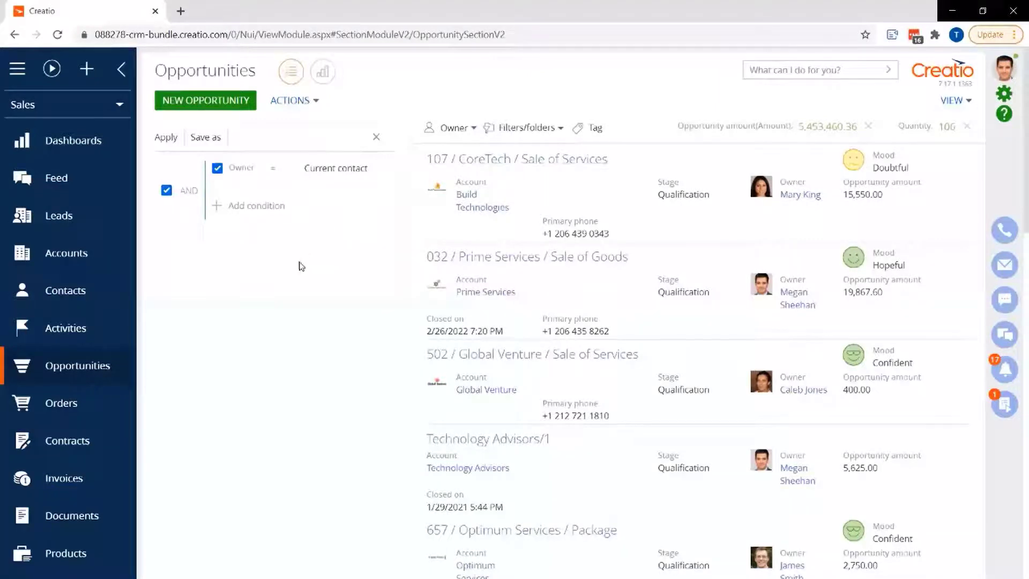
Step: Add the condition Closed on = Current quarter to the advanced filter
{"action": "left_click", "coordinate": [251, 207]}
{"action": "type", "text": "clo"}
{"action": "left_click", "coordinate": [404, 377]}
{"action": "left_click", "coordinate": [382, 265]}
{"action": "mouse_move", "coordinate": [384, 250]}
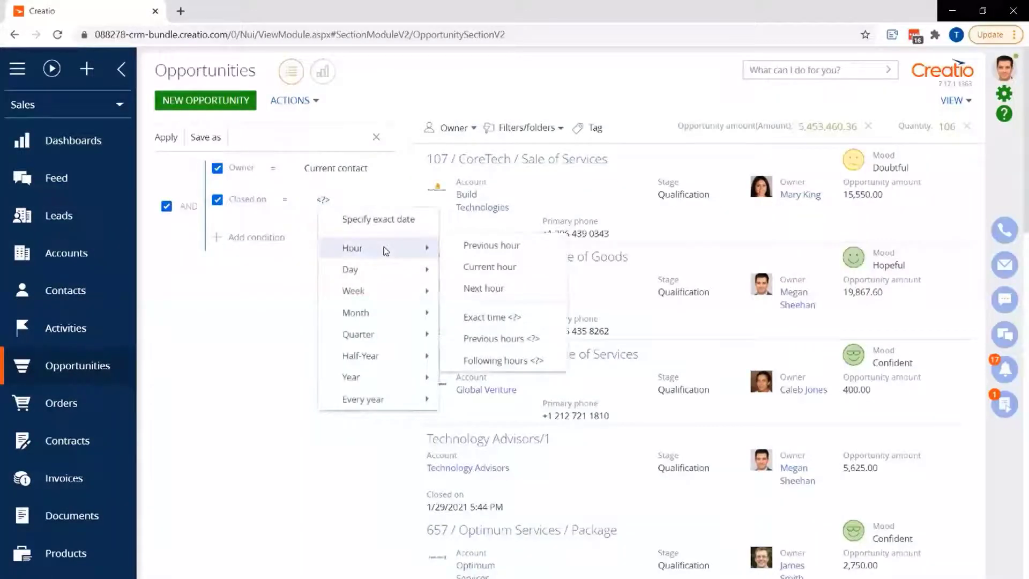
{"action": "mouse_move", "coordinate": [380, 295]}
{"action": "mouse_move", "coordinate": [375, 325]}
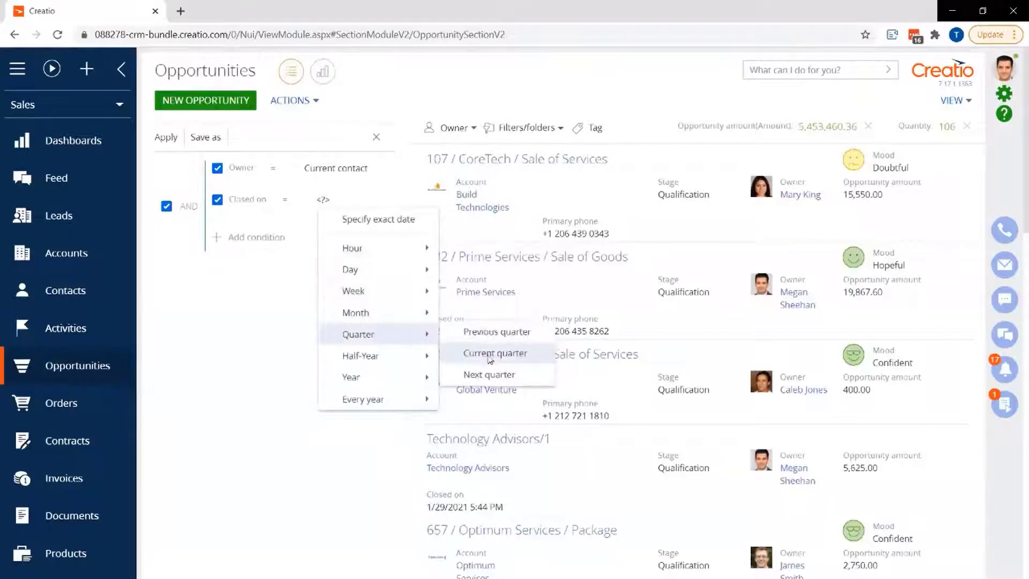
{"action": "left_click", "coordinate": [514, 358]}
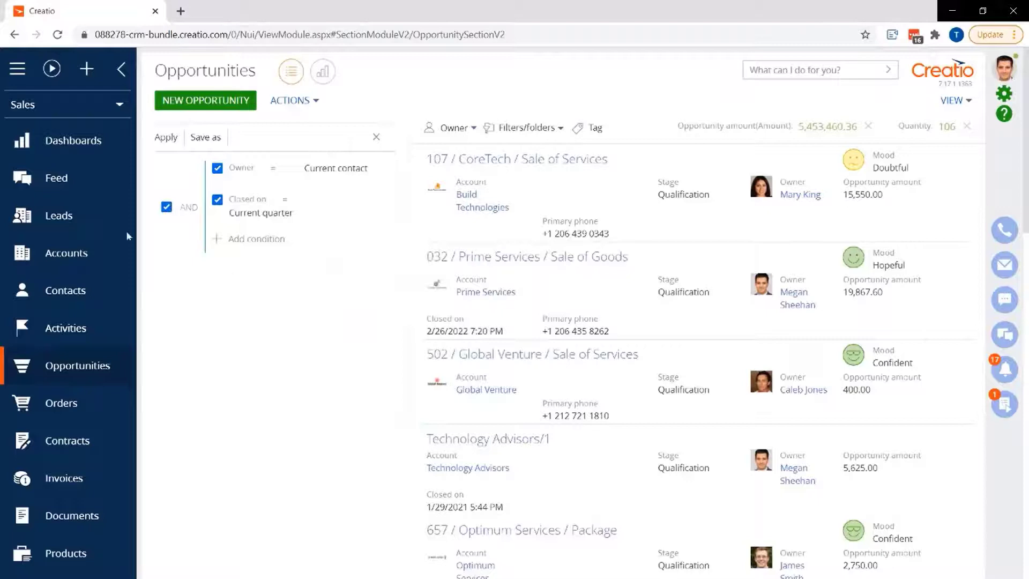
Step: Add a condition on the connected Account object that its Industry equals Construction
{"action": "left_click", "coordinate": [244, 242]}
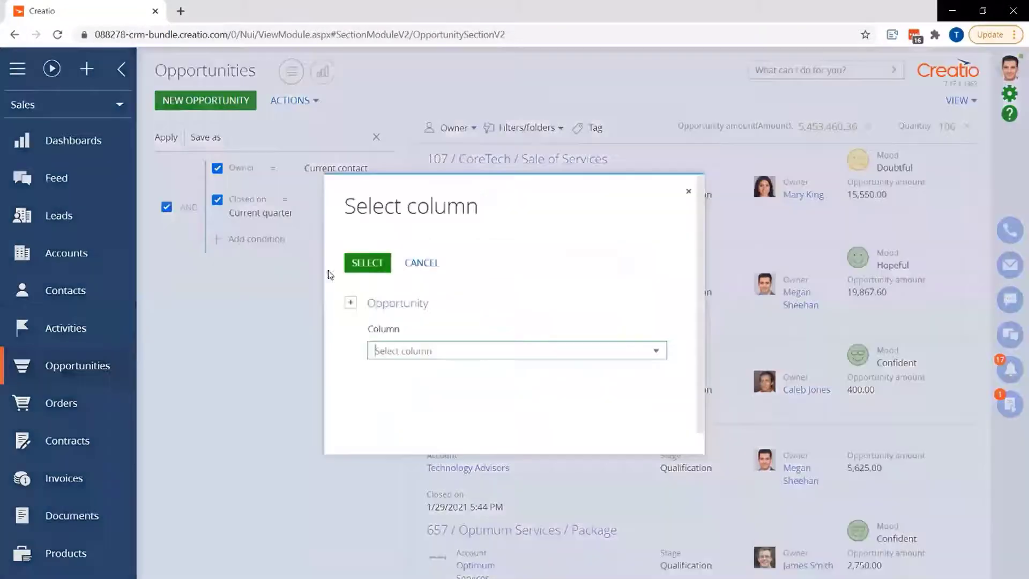
{"action": "left_click", "coordinate": [351, 306]}
{"action": "left_click", "coordinate": [376, 332]}
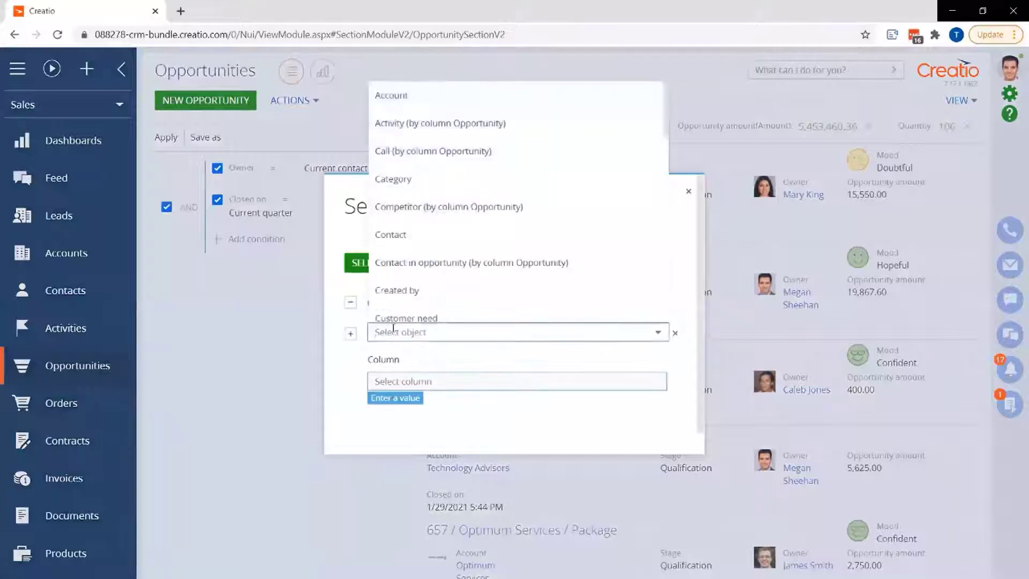
{"action": "left_click", "coordinate": [407, 97]}
{"action": "left_click", "coordinate": [399, 381]}
{"action": "type", "text": "ind"}
{"action": "left_click", "coordinate": [409, 405]}
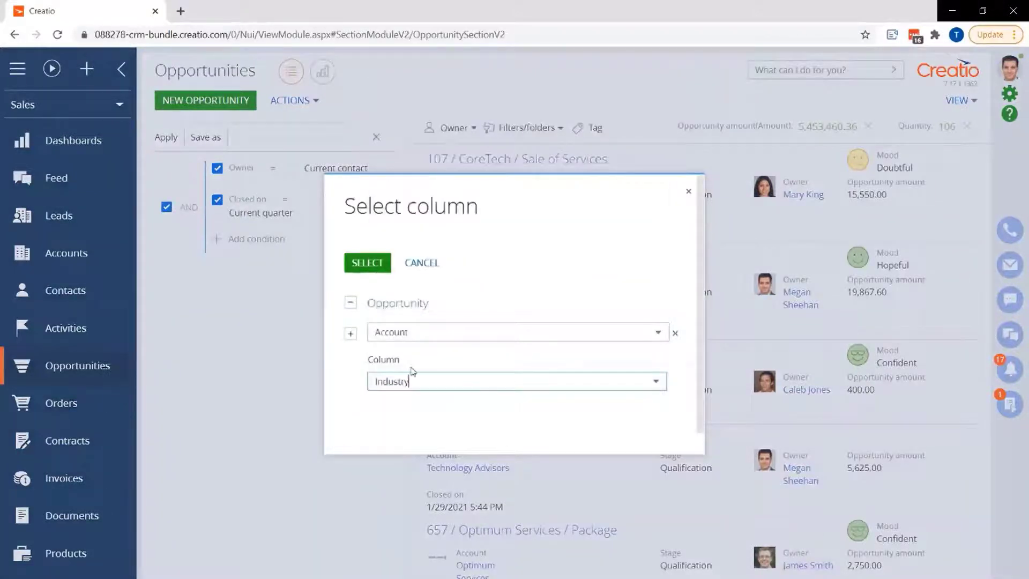
{"action": "left_click", "coordinate": [374, 265]}
{"action": "left_click", "coordinate": [350, 234]}
{"action": "left_click", "coordinate": [300, 333]}
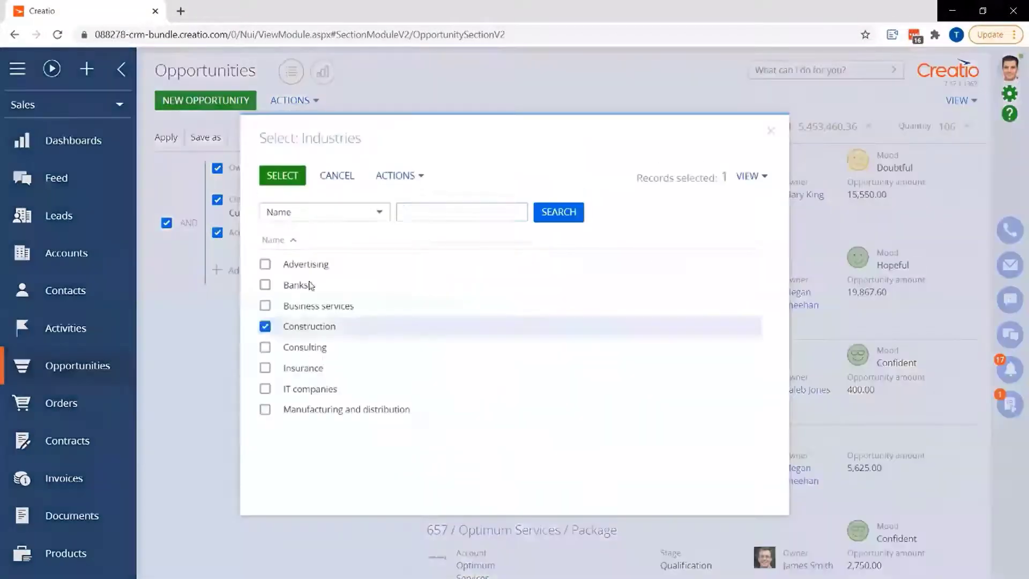
{"action": "left_click", "coordinate": [282, 175]}
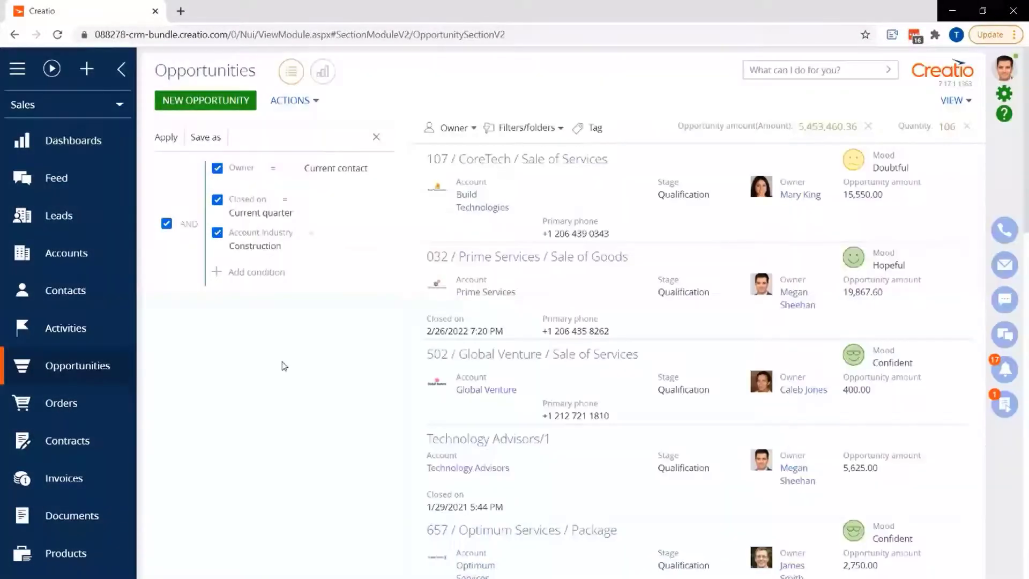
Step: Add a condition on the connected object Activity (by column Opportunity) and set it to does not exist
{"action": "left_click", "coordinate": [252, 274]}
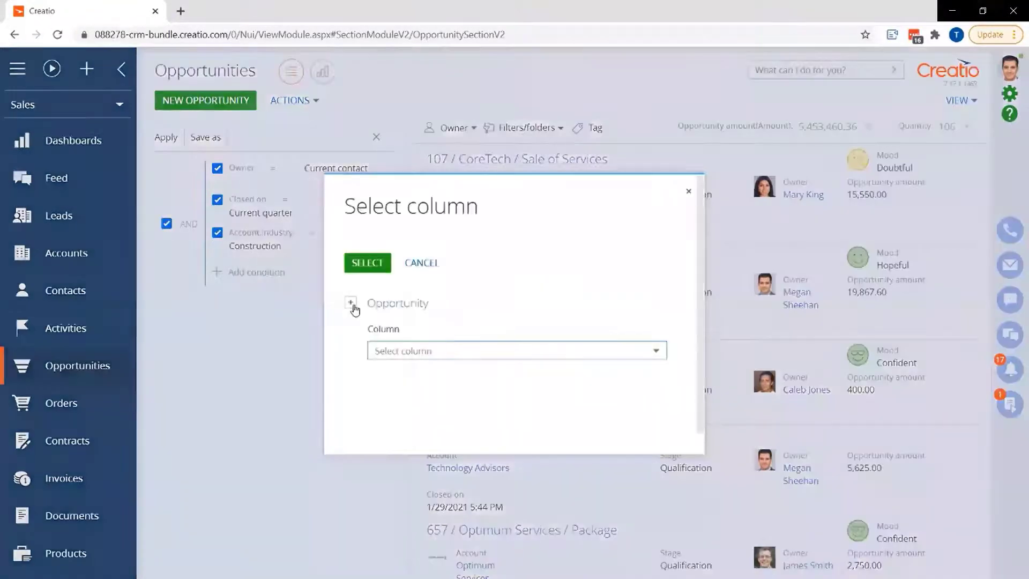
{"action": "left_click", "coordinate": [350, 303]}
{"action": "left_click", "coordinate": [402, 333]}
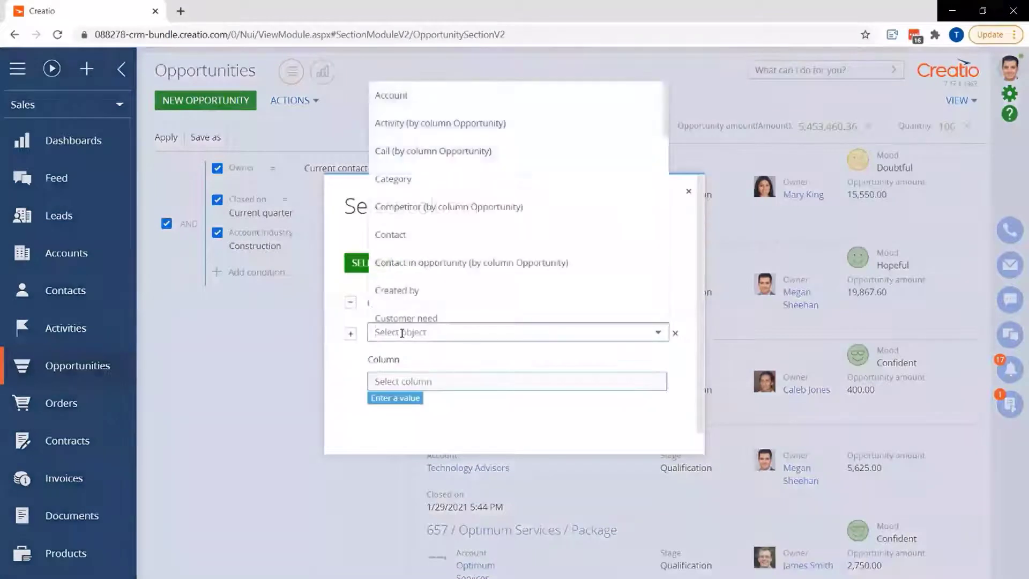
{"action": "left_click", "coordinate": [404, 123]}
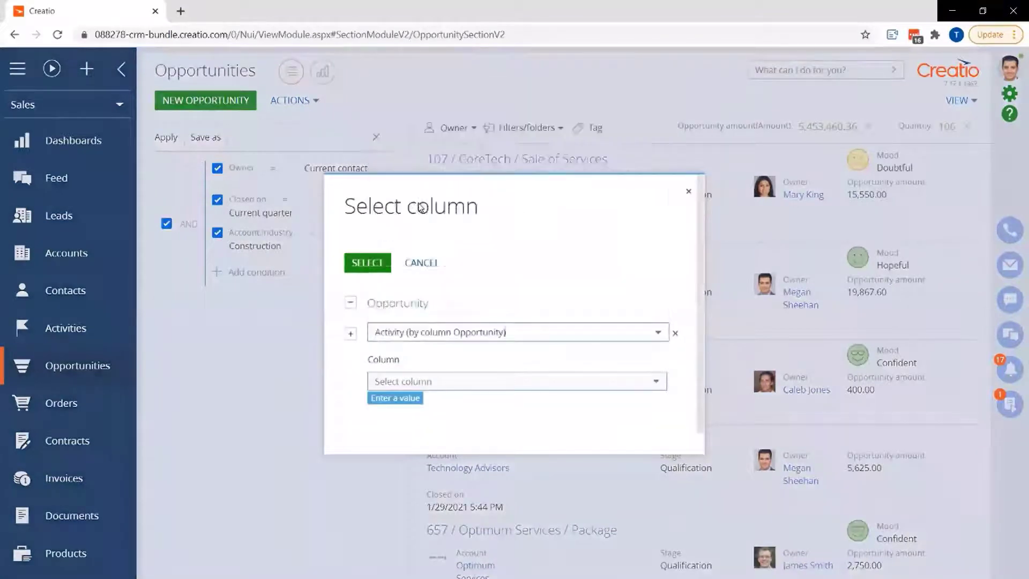
{"action": "left_click", "coordinate": [400, 381]}
{"action": "left_click", "coordinate": [423, 106]}
{"action": "key", "text": "Return"}
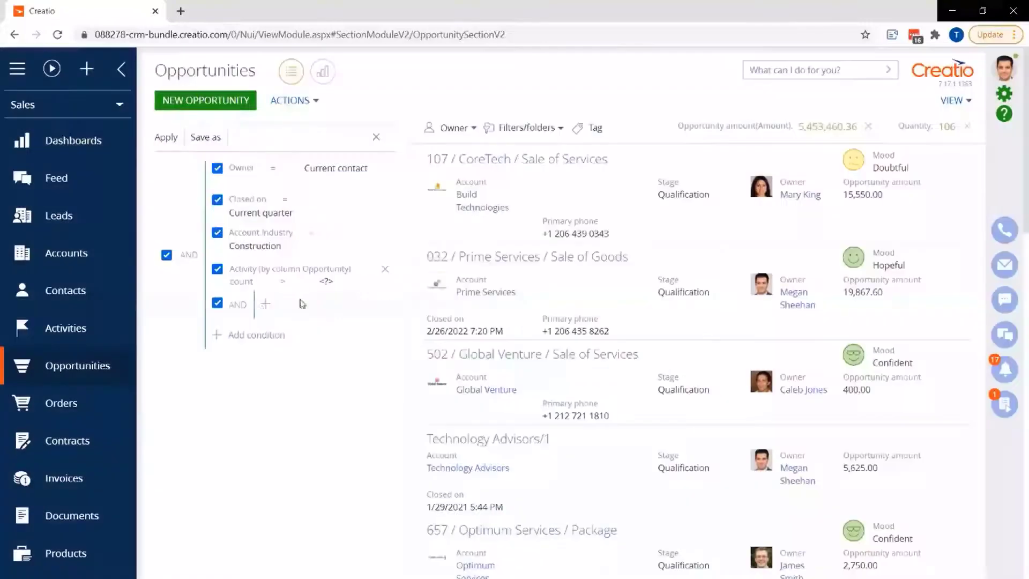
{"action": "left_click", "coordinate": [242, 282]}
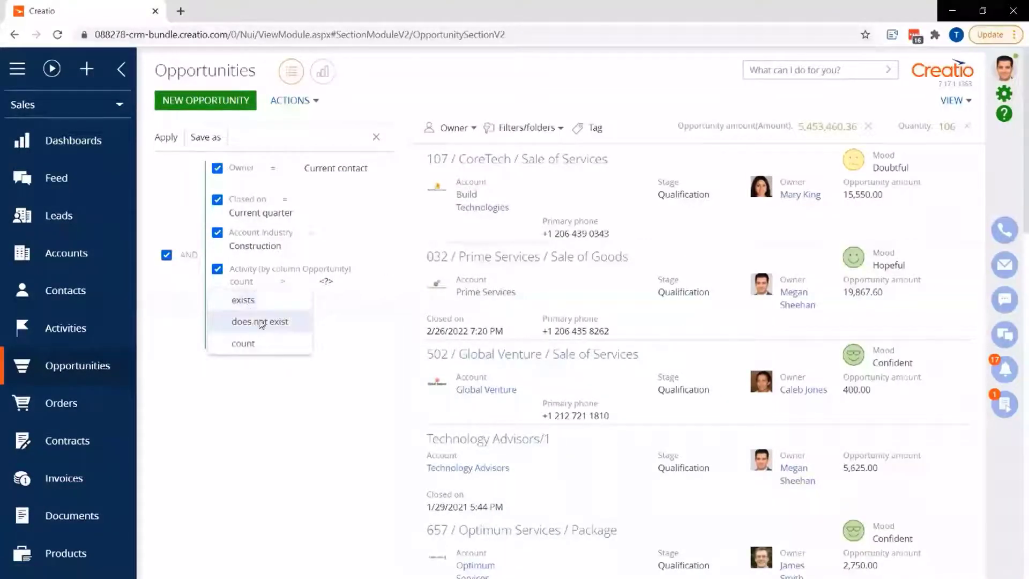
{"action": "left_click", "coordinate": [262, 323]}
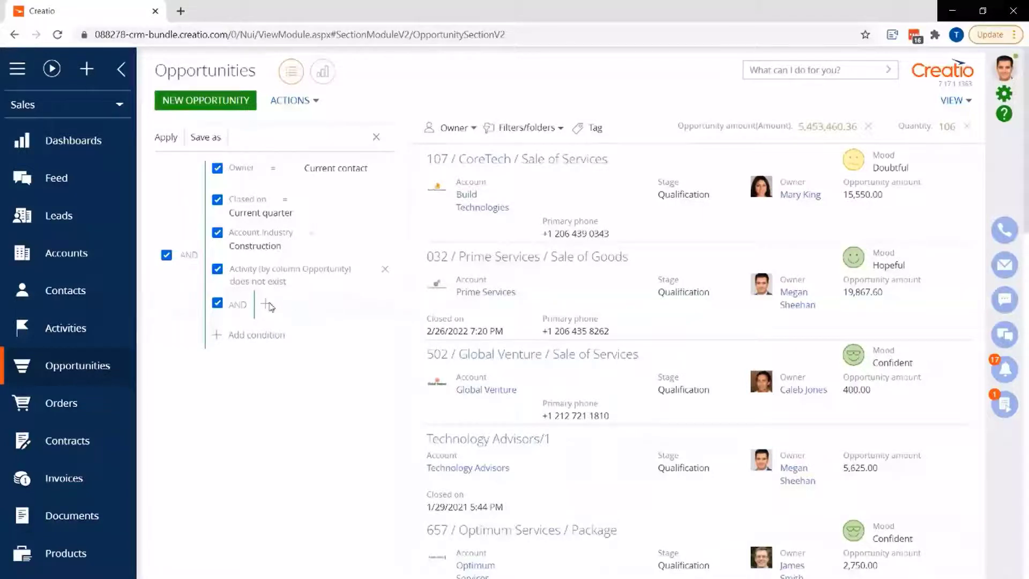
Step: Nest the condition Status = Not started; In progress under the Activity condition, and apply the filter
{"action": "left_click", "coordinate": [267, 305]}
{"action": "type", "text": "stat"}
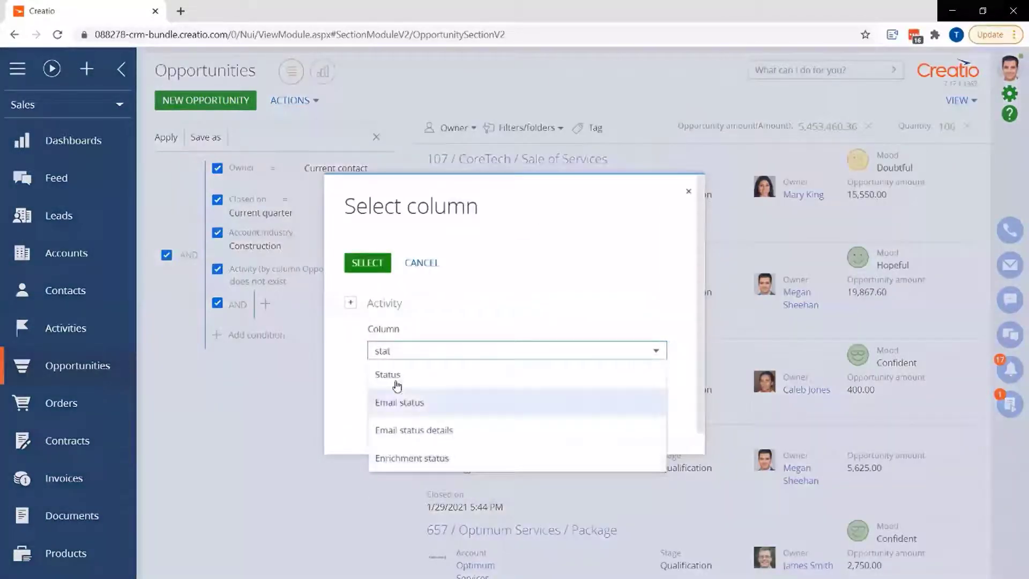
{"action": "left_click", "coordinate": [386, 375]}
{"action": "left_click", "coordinate": [367, 264]}
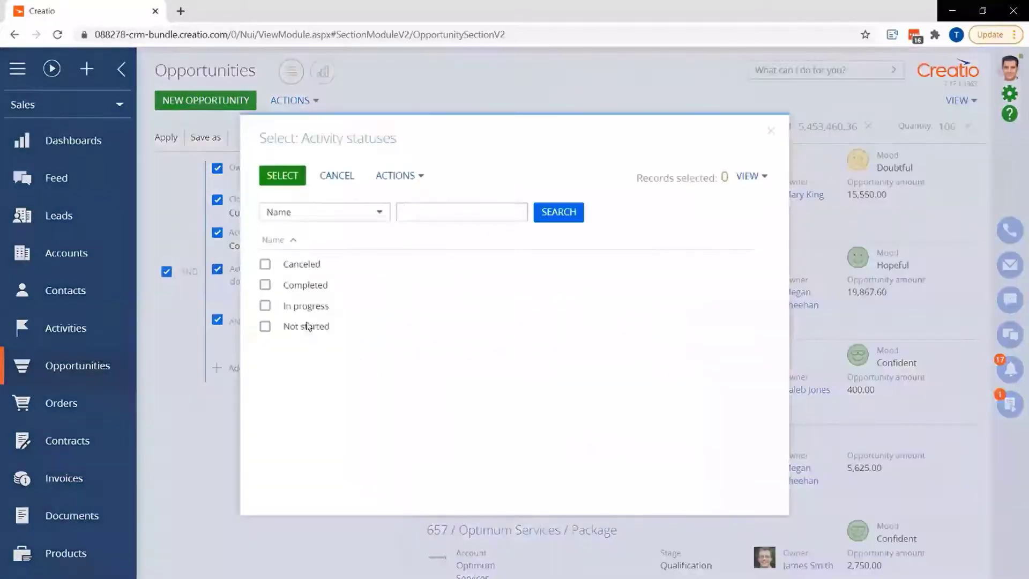
{"action": "left_click", "coordinate": [307, 326]}
{"action": "left_click", "coordinate": [306, 306]}
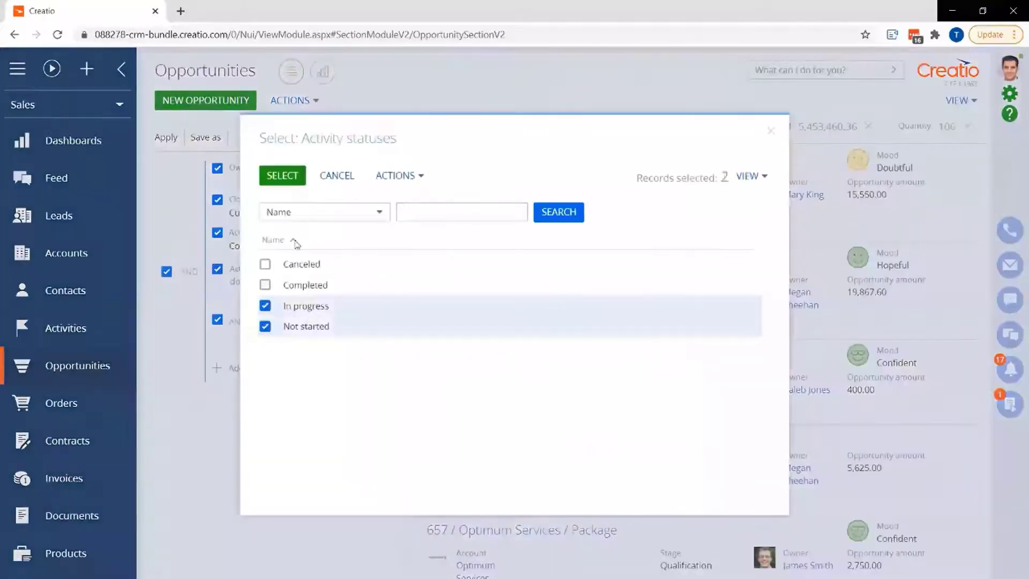
{"action": "left_click", "coordinate": [281, 177]}
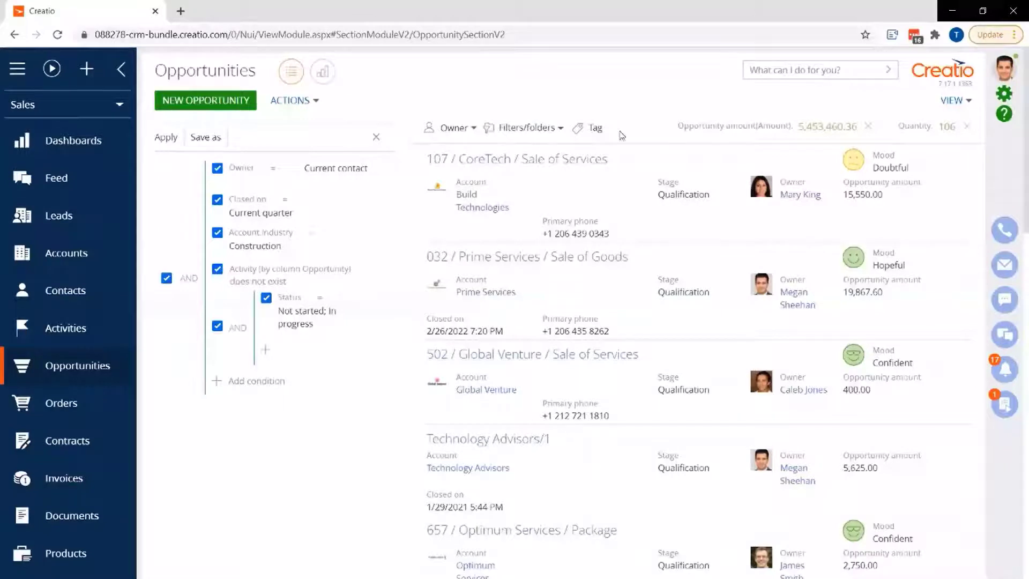
{"action": "left_click", "coordinate": [166, 137]}
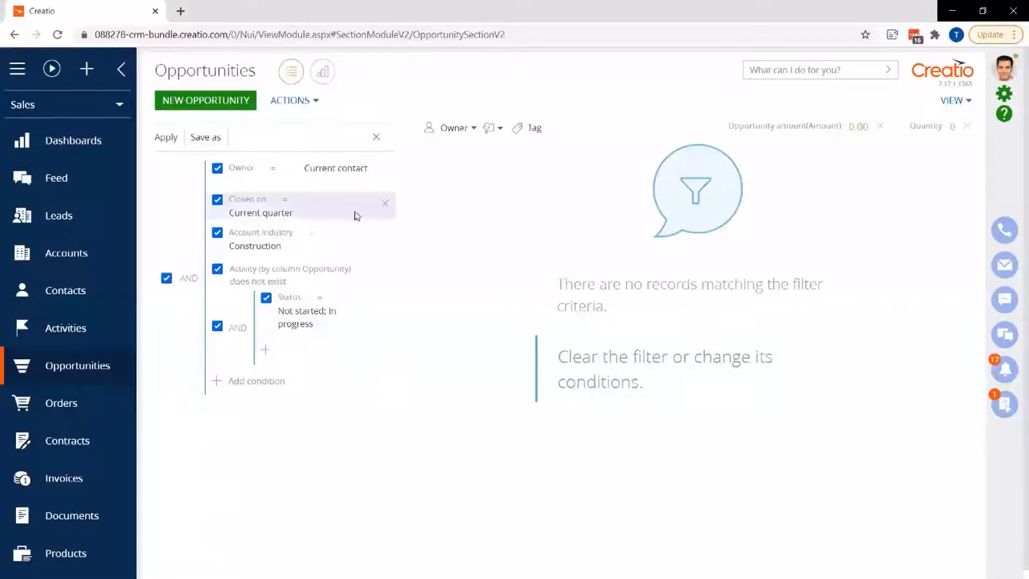
Step: Remove the Closed on and Account.Industry conditions and reapply the filter
{"action": "left_click", "coordinate": [385, 200]}
{"action": "left_click", "coordinate": [386, 203]}
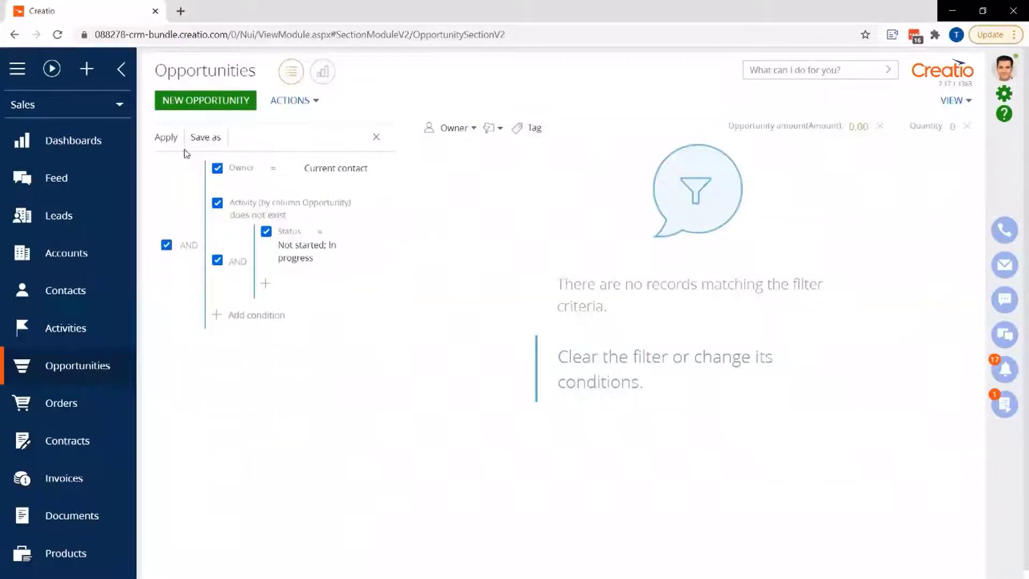
{"action": "left_click", "coordinate": [167, 137]}
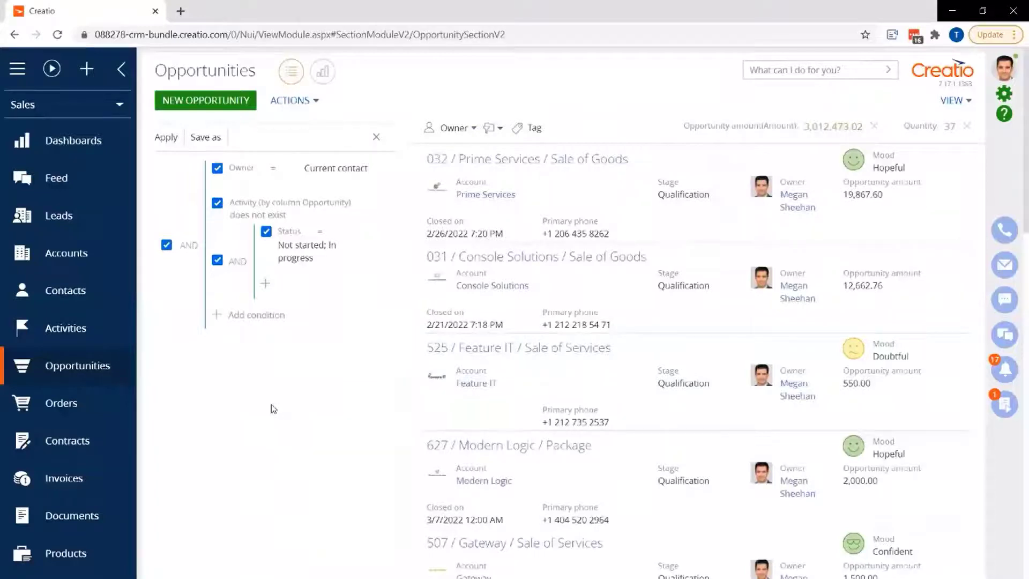
Step: Save the filter as a new folder named My Opps with No Next Step
{"action": "left_click", "coordinate": [198, 139]}
{"action": "left_click", "coordinate": [421, 317]}
{"action": "type", "text": "M"}
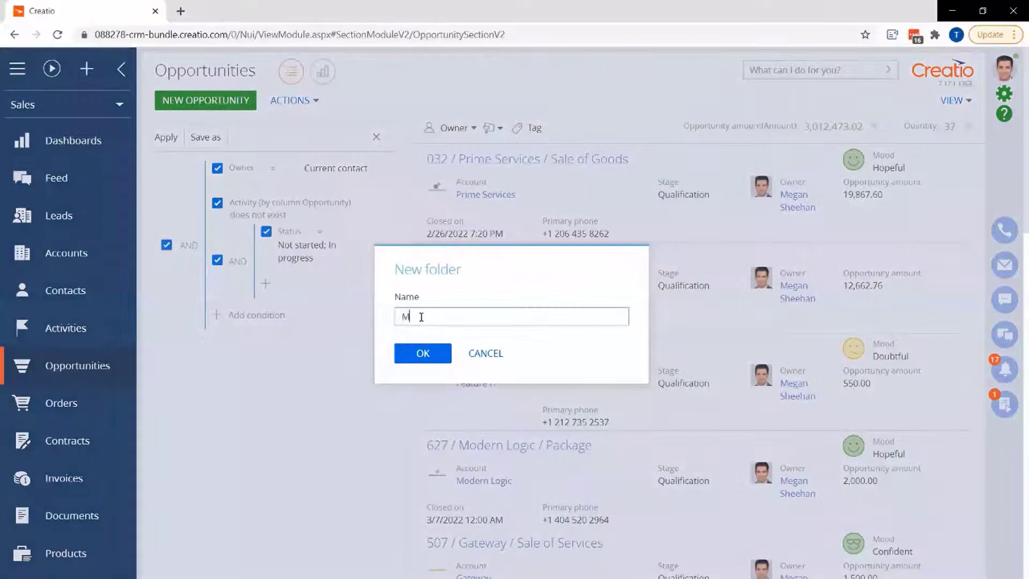
{"action": "type", "text": "y Opps with No Next Step"}
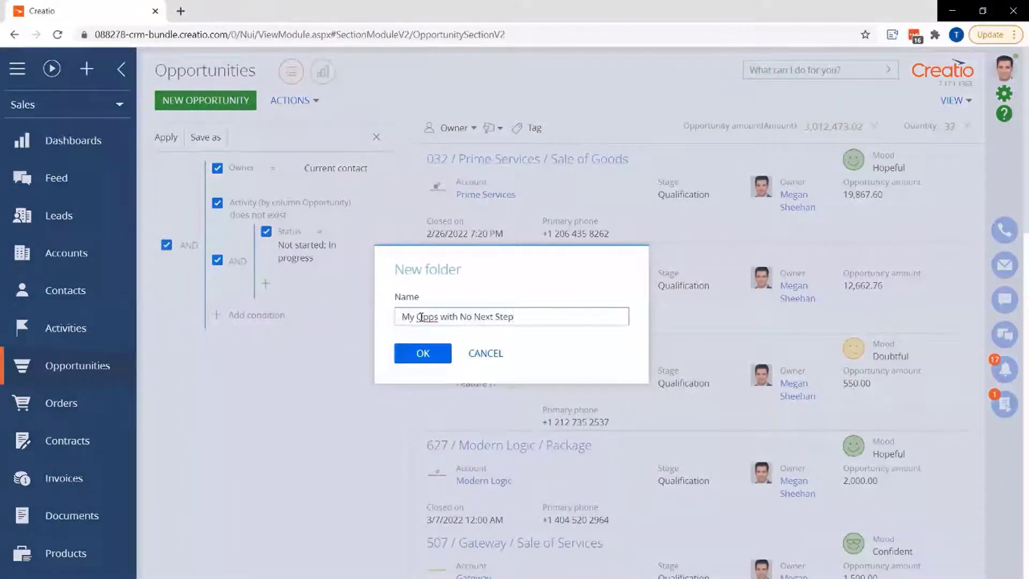
{"action": "left_click", "coordinate": [421, 352]}
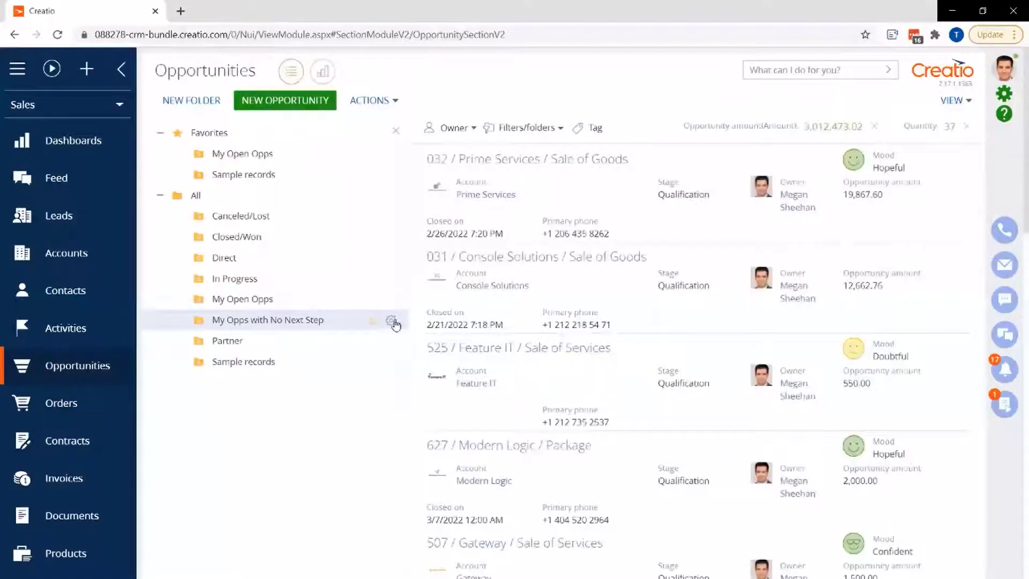
Step: Look at the setup options of the My Opps with No Next Step folder, and close the folder list
{"action": "left_click", "coordinate": [392, 321]}
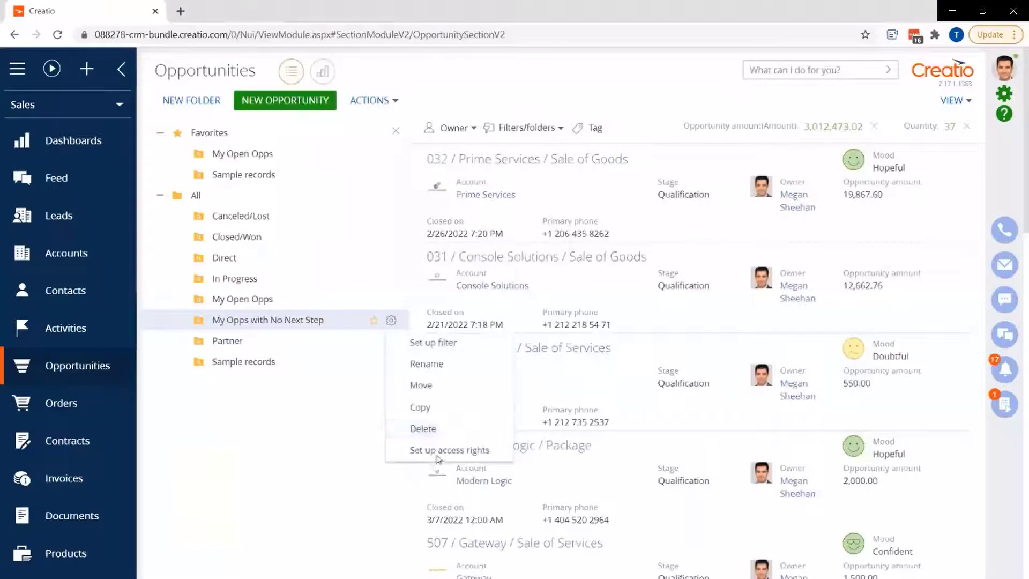
{"action": "left_click", "coordinate": [392, 321]}
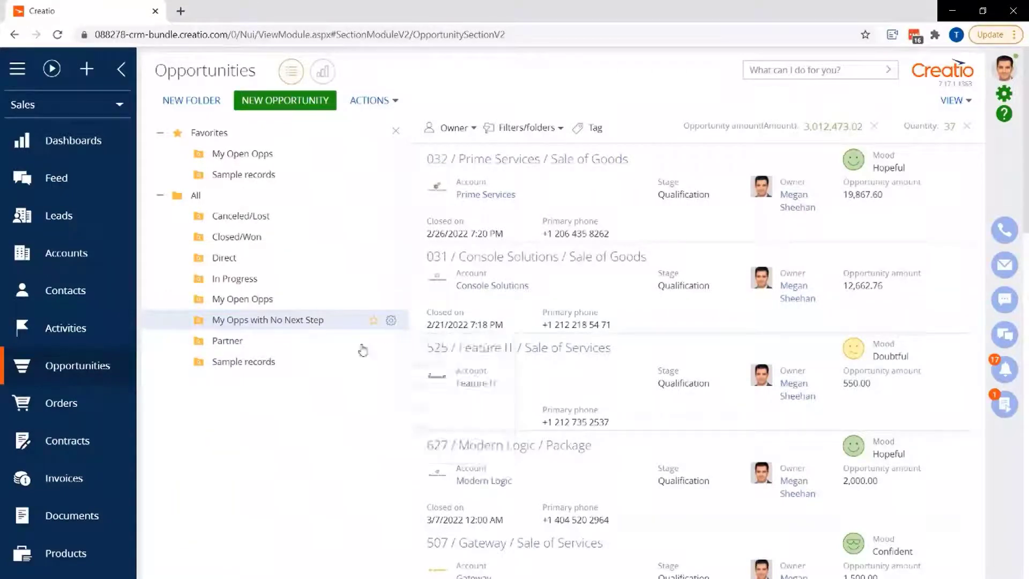
{"action": "left_click", "coordinate": [343, 387]}
{"action": "left_click", "coordinate": [395, 133]}
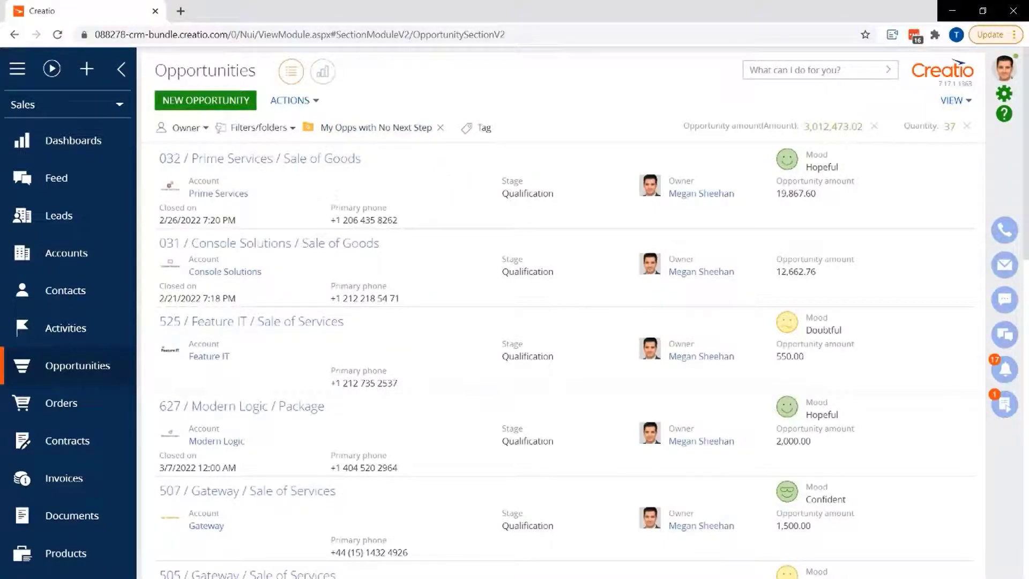
Step: Open the Dashboards section and activate the "What can I do for you?" command line
{"action": "left_click", "coordinate": [72, 143]}
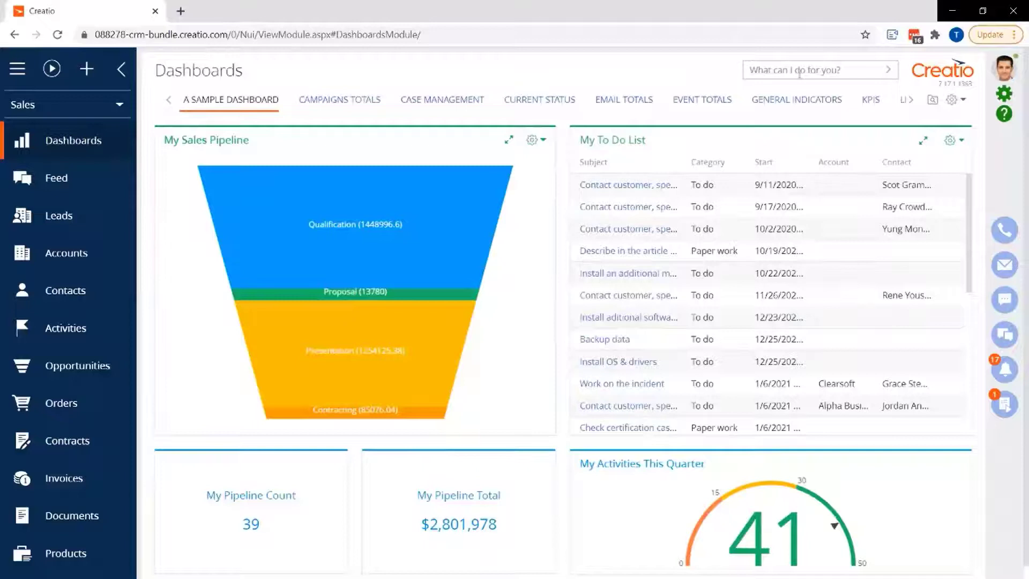
{"action": "left_click", "coordinate": [817, 69]}
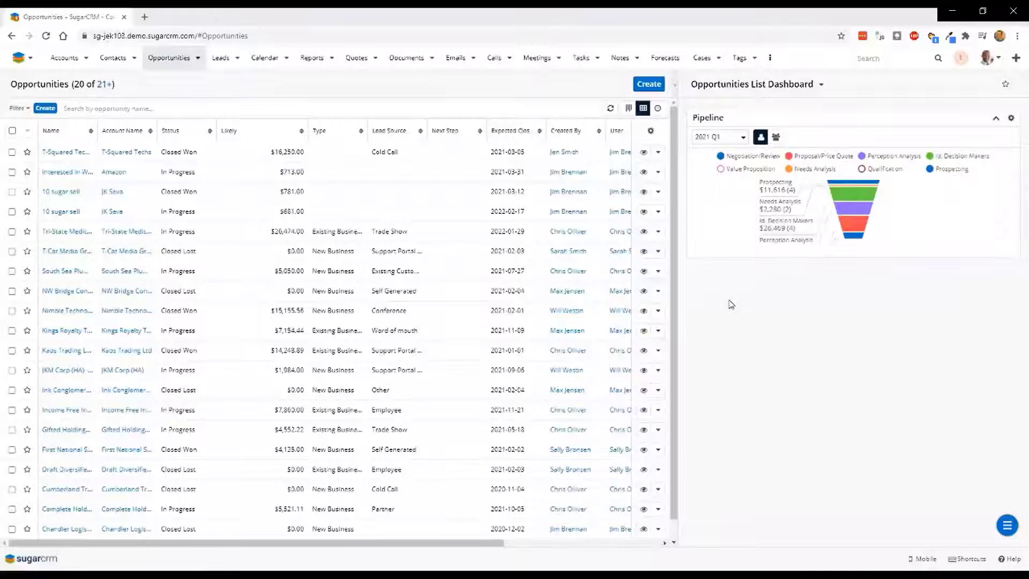
Step: In the SugarCRM Opportunities list, apply the predefined filter My Opportunities
{"action": "left_click", "coordinate": [15, 109]}
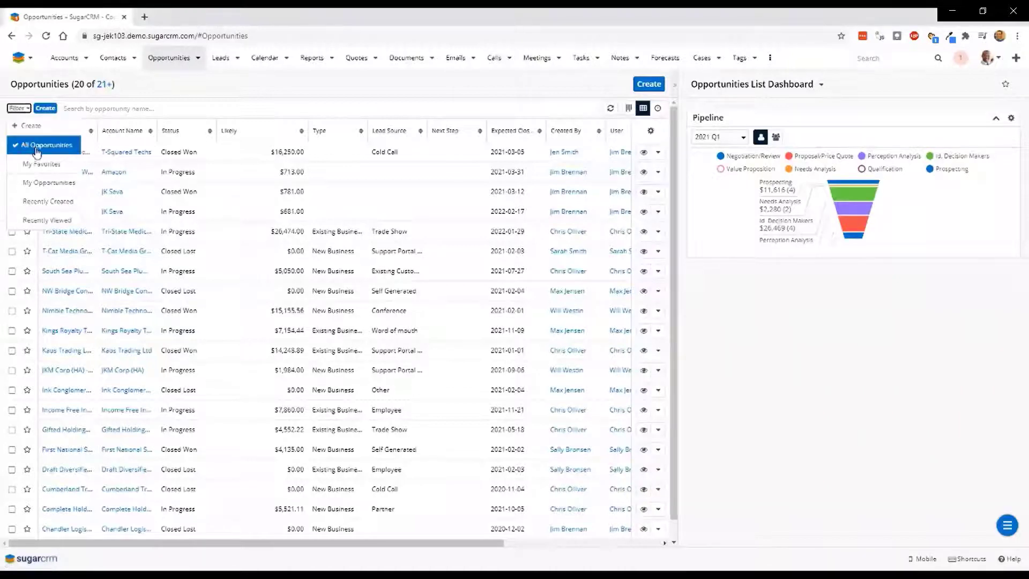
{"action": "left_click", "coordinate": [41, 185]}
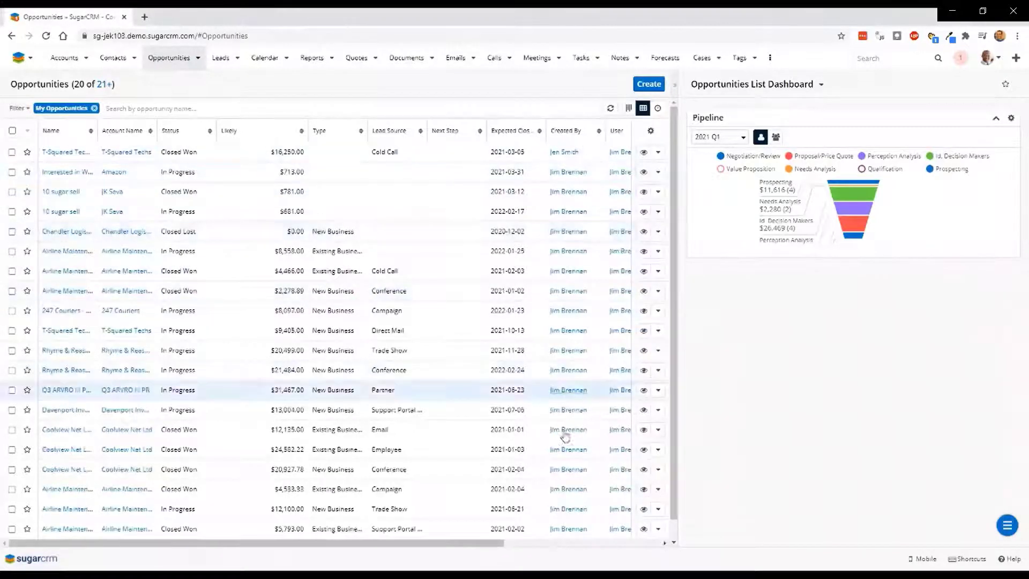
Step: Start a new opportunities filter with the condition Status is any of New and In Progress
{"action": "left_click", "coordinate": [21, 108]}
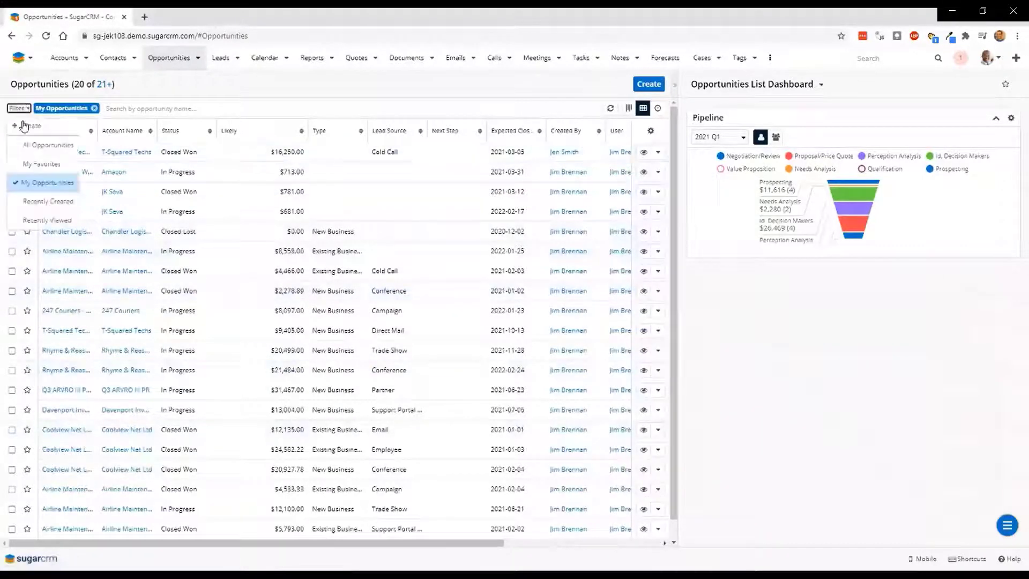
{"action": "left_click", "coordinate": [23, 127]}
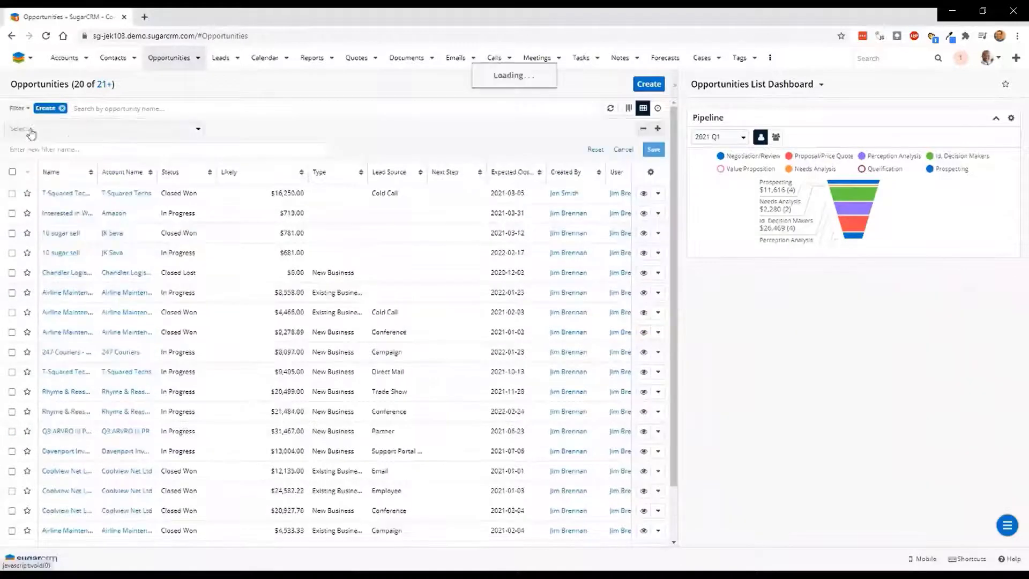
{"action": "left_click", "coordinate": [82, 134]}
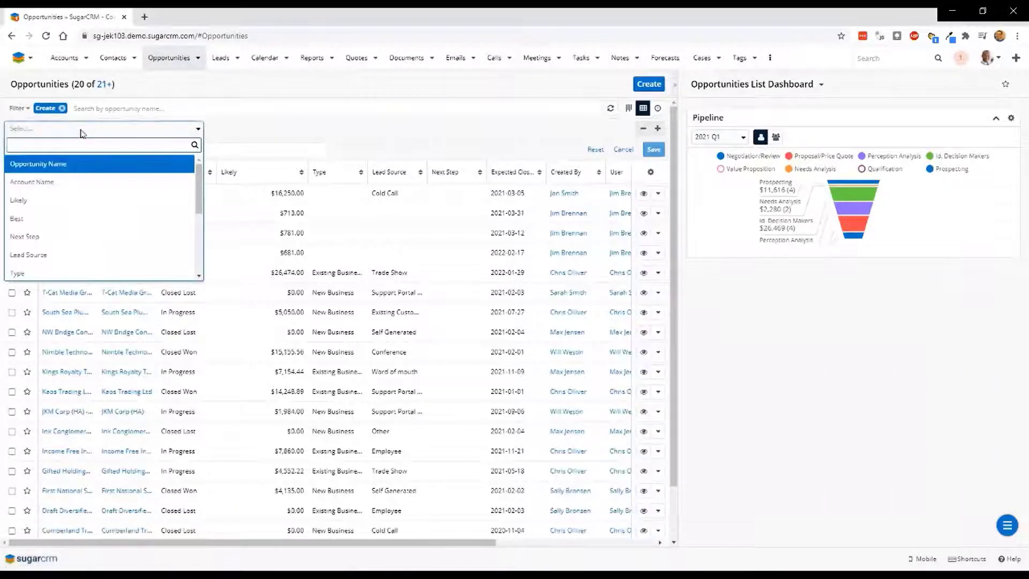
{"action": "type", "text": "stat"}
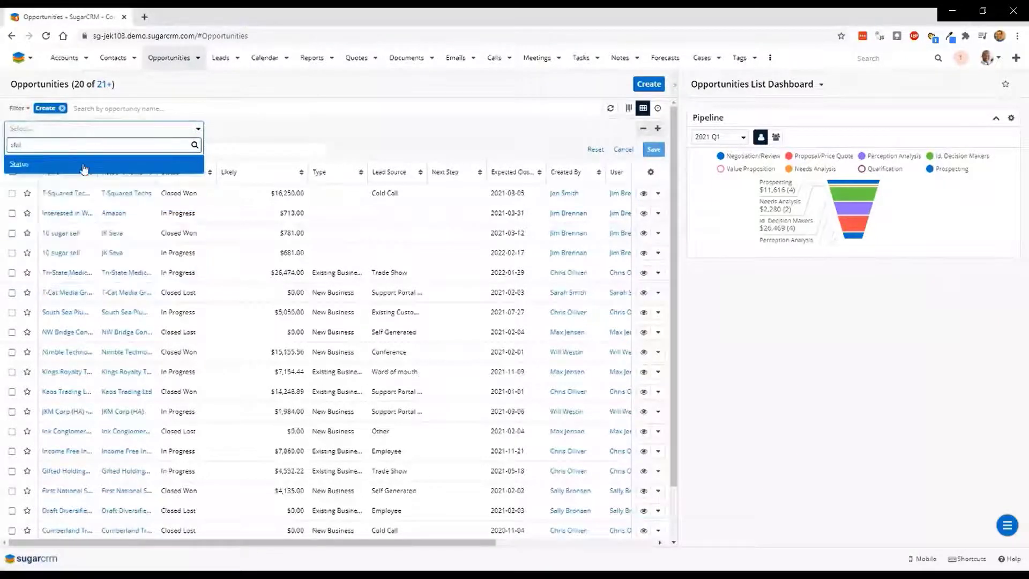
{"action": "left_click", "coordinate": [84, 163]}
{"action": "left_click", "coordinate": [273, 131]}
{"action": "left_click", "coordinate": [252, 146]}
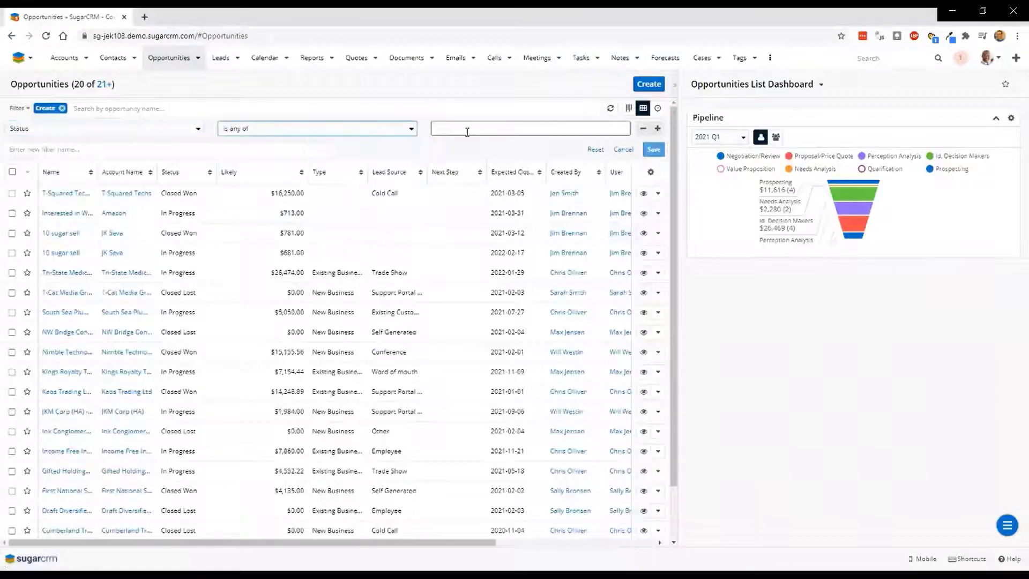
{"action": "left_click", "coordinate": [471, 136]}
{"action": "left_click", "coordinate": [455, 143]}
{"action": "left_click", "coordinate": [493, 136]}
{"action": "left_click", "coordinate": [476, 143]}
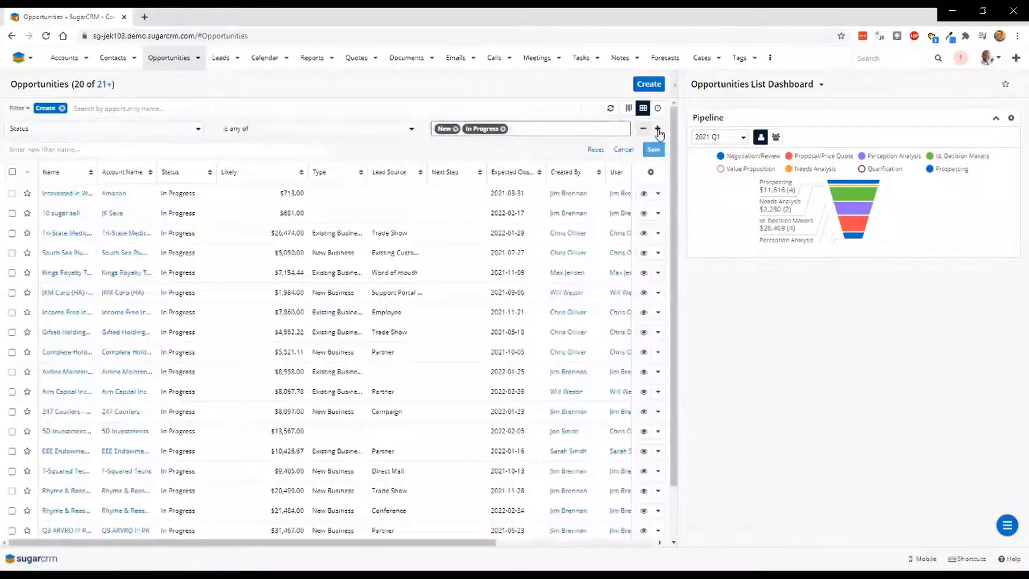
Step: Add My Items as a second condition of the new filter
{"action": "left_click", "coordinate": [658, 132]}
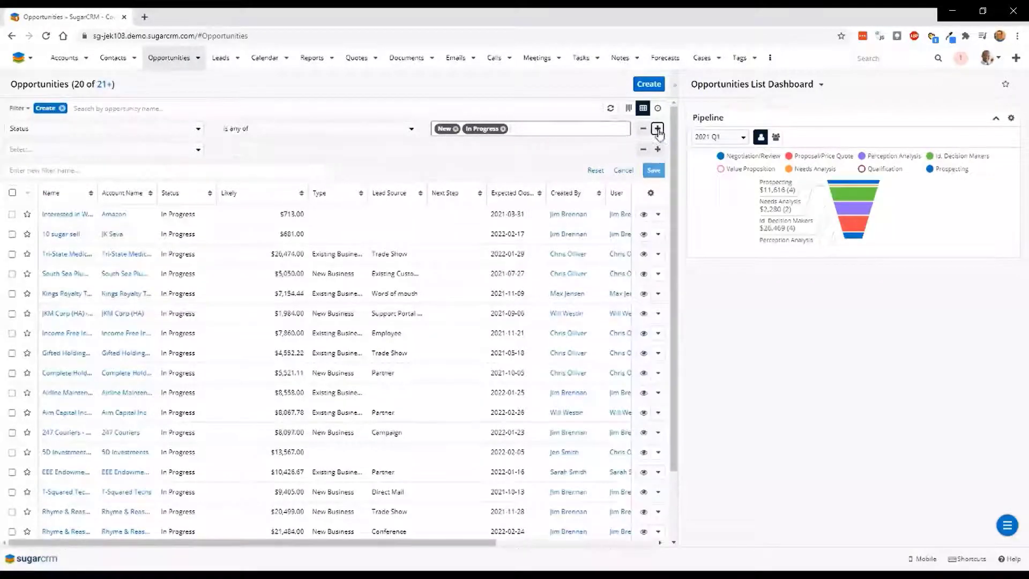
{"action": "left_click", "coordinate": [113, 151]}
{"action": "type", "text": "my"}
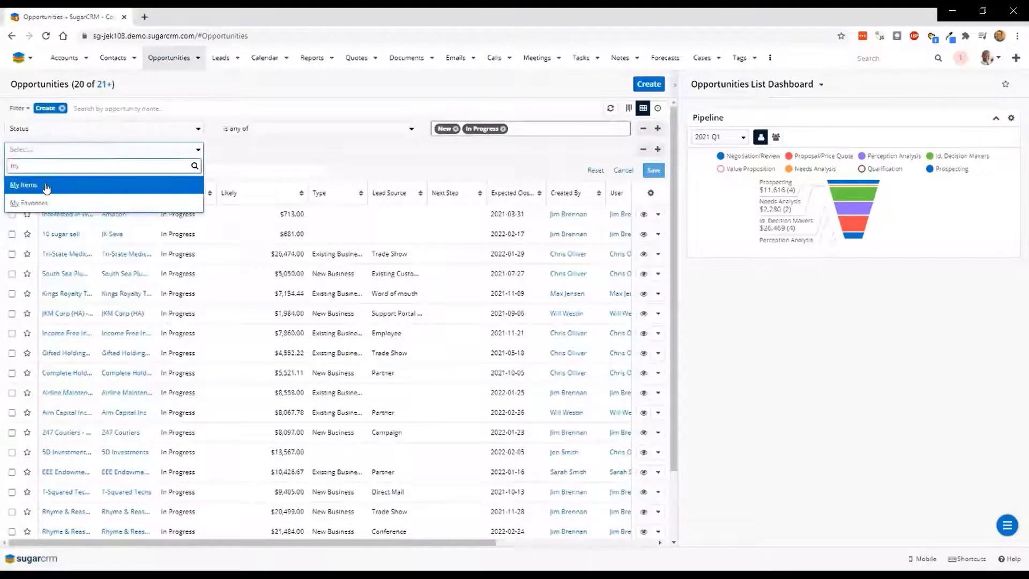
{"action": "left_click", "coordinate": [39, 185]}
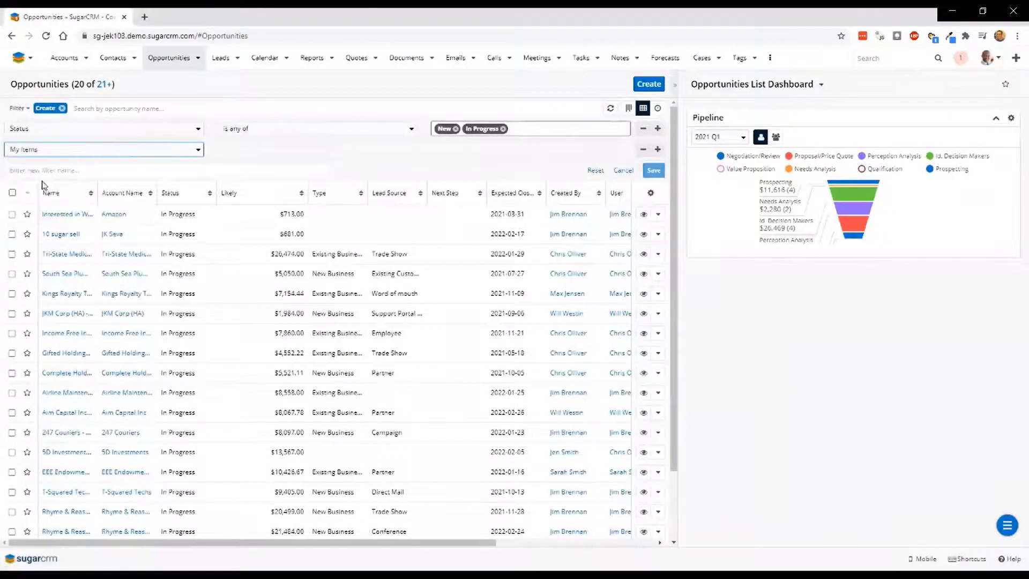
Step: Name the new filter My Open Opportunities and save it
{"action": "left_click", "coordinate": [190, 173]}
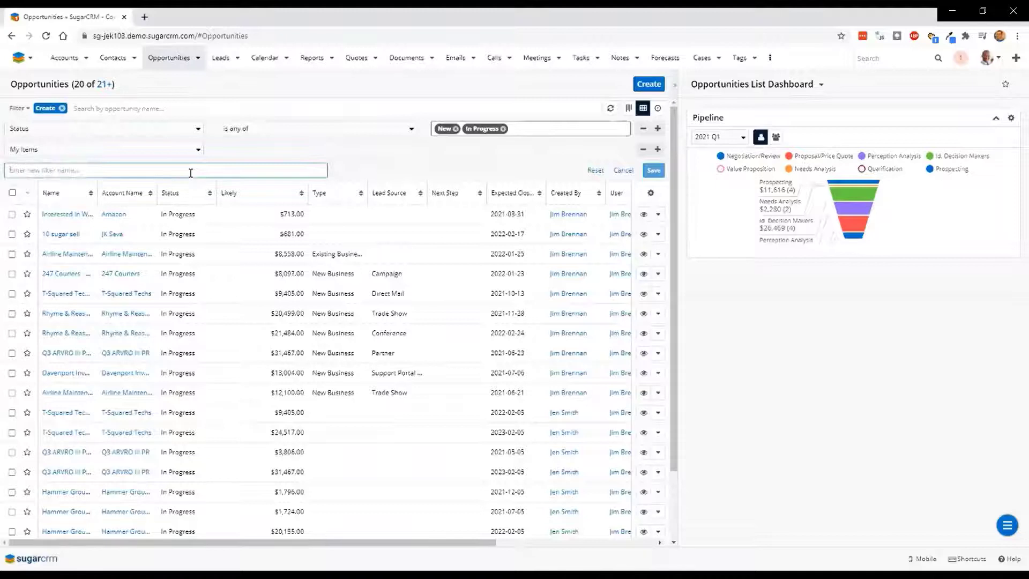
{"action": "type", "text": "My O"}
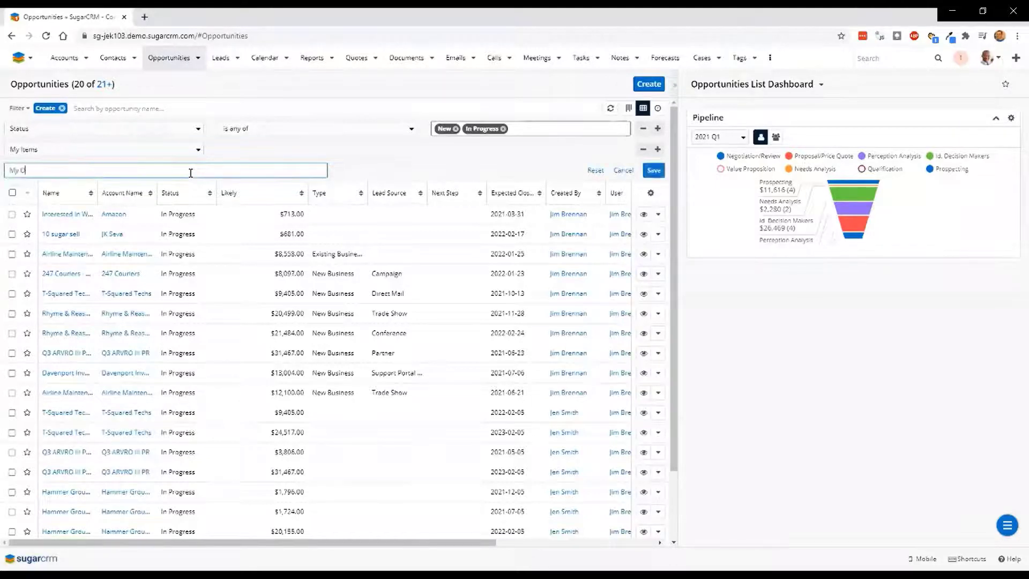
{"action": "type", "text": "pen Opportunities"}
{"action": "key", "text": "ctrl+a"}
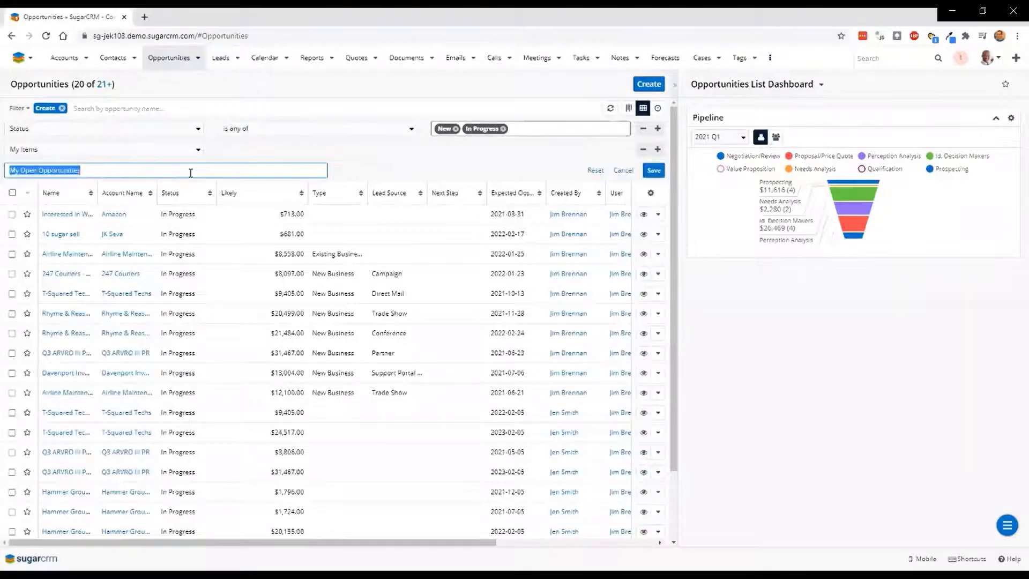
{"action": "left_click", "coordinate": [654, 170]}
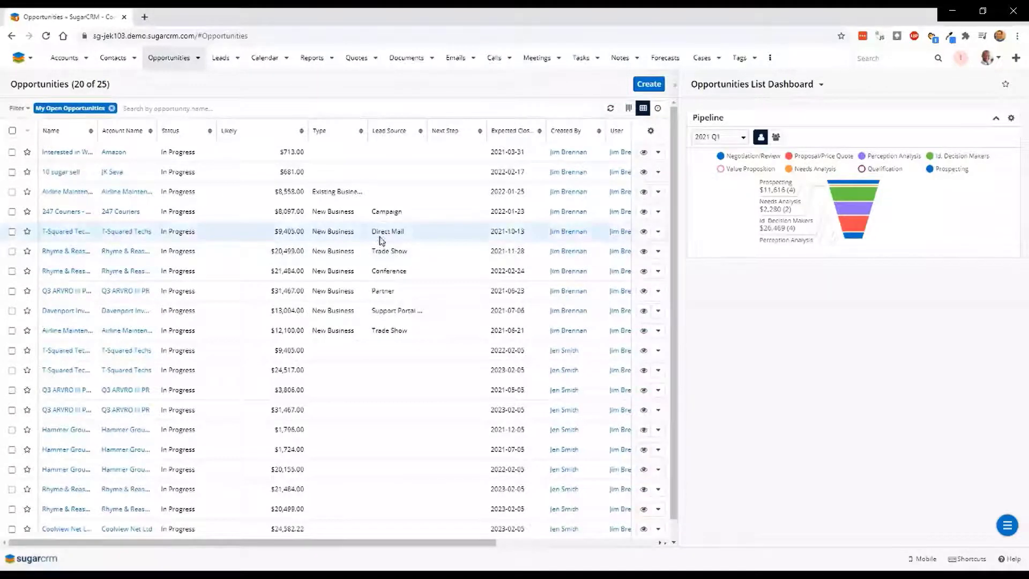
Step: Widen the list's Name column and look at the focus overviews of Interested in Widget A and T-Squared Techs - $3456 - New - 92 Units
{"action": "left_click_drag", "start_coordinate": [96, 132], "coordinate": [183, 132]}
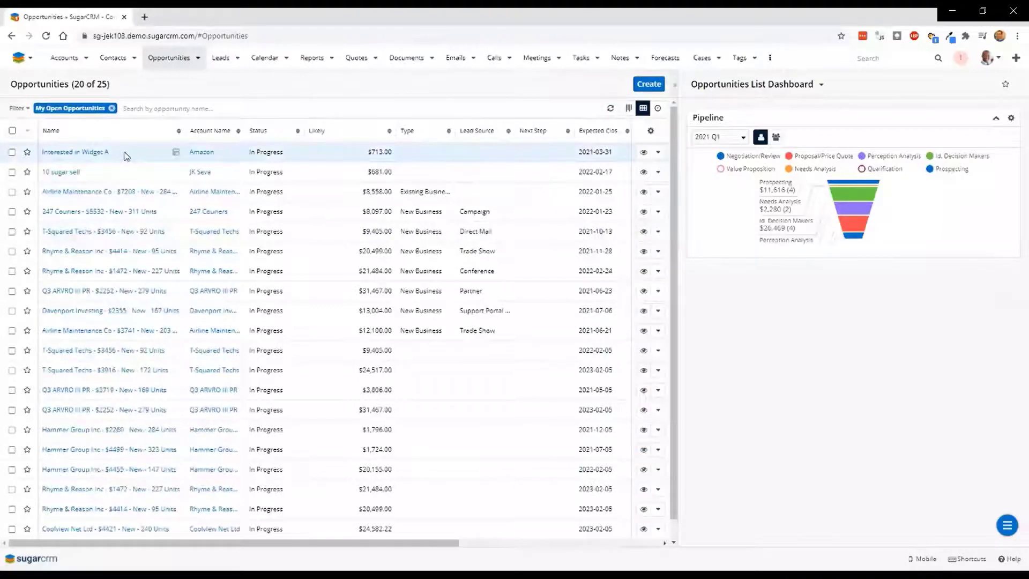
{"action": "left_click", "coordinate": [176, 154]}
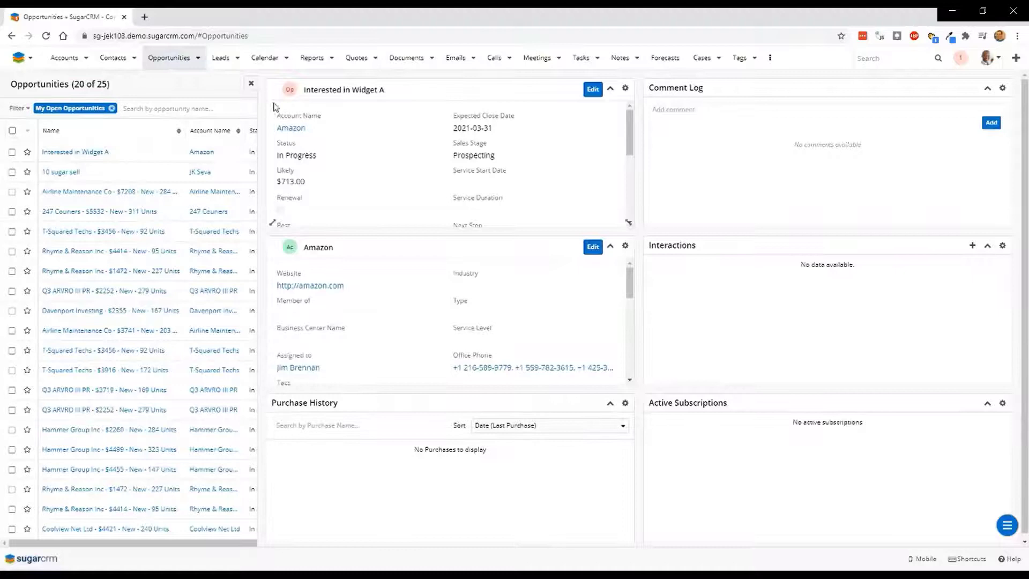
{"action": "left_click", "coordinate": [250, 85]}
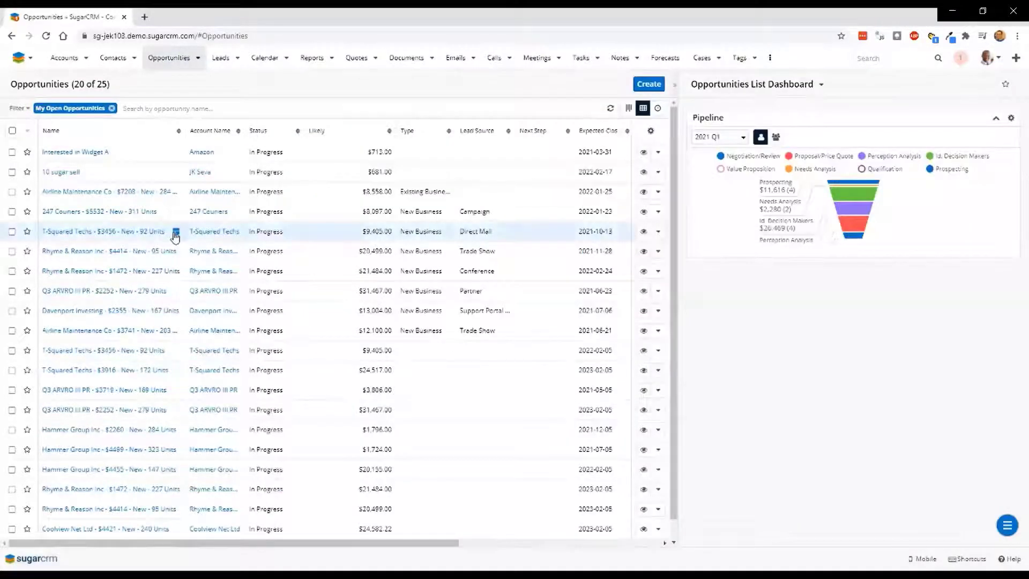
{"action": "left_click", "coordinate": [175, 233]}
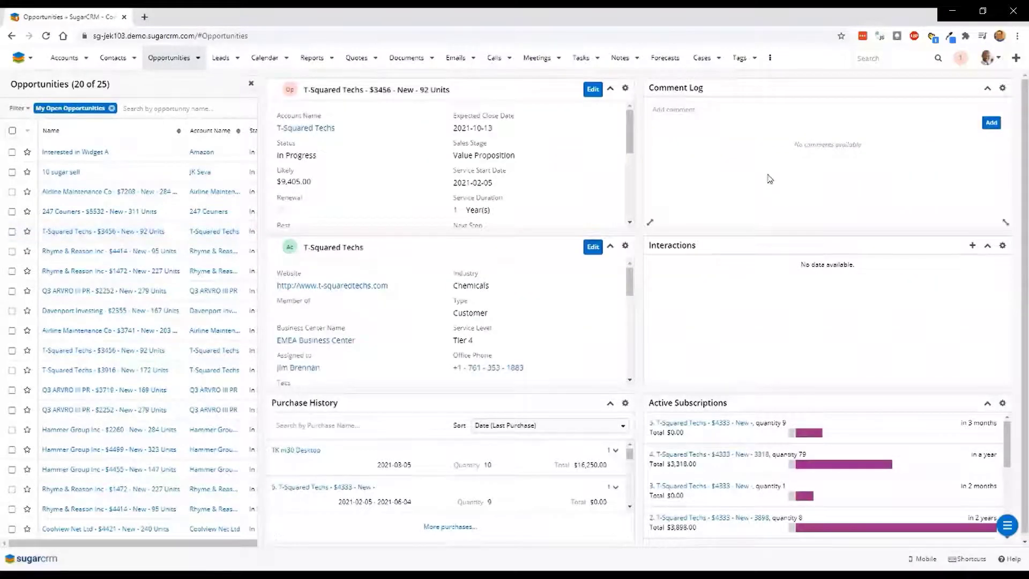
{"action": "left_click", "coordinate": [252, 86]}
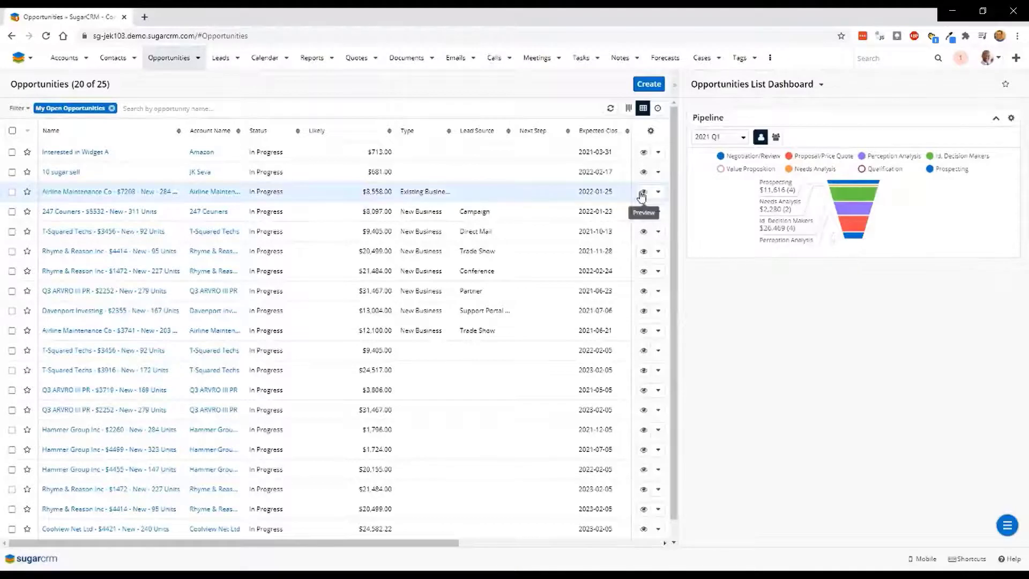
Step: Preview the T-Squared Techs - $3456 - New - 92 Units opportunity and look through its fields
{"action": "left_click", "coordinate": [643, 235]}
{"action": "scroll", "coordinate": [793, 397], "scroll_direction": "down", "scroll_amount": 3}
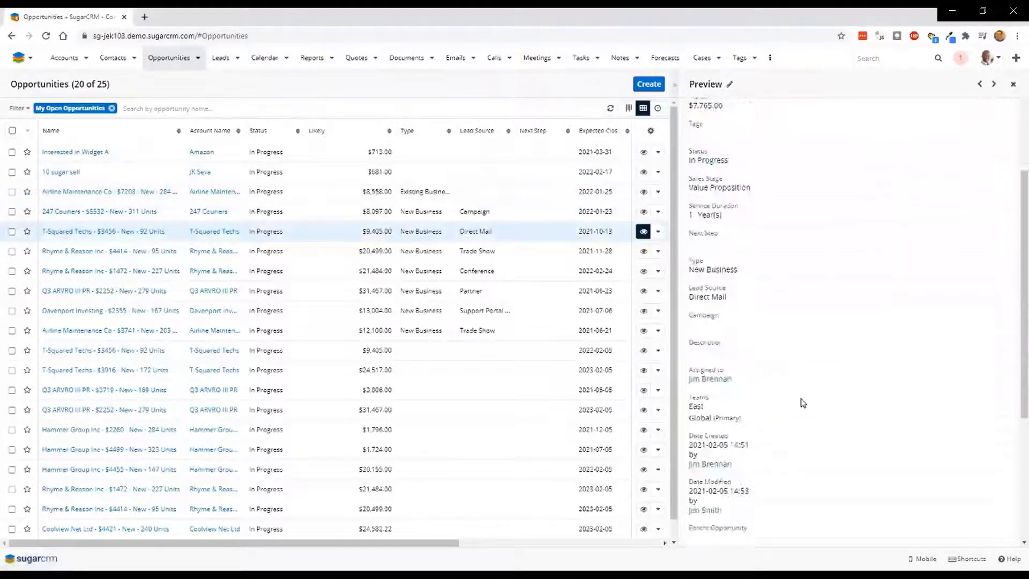
{"action": "scroll", "coordinate": [802, 402], "scroll_direction": "down", "scroll_amount": 4}
{"action": "scroll", "coordinate": [802, 403], "scroll_direction": "up", "scroll_amount": 10}
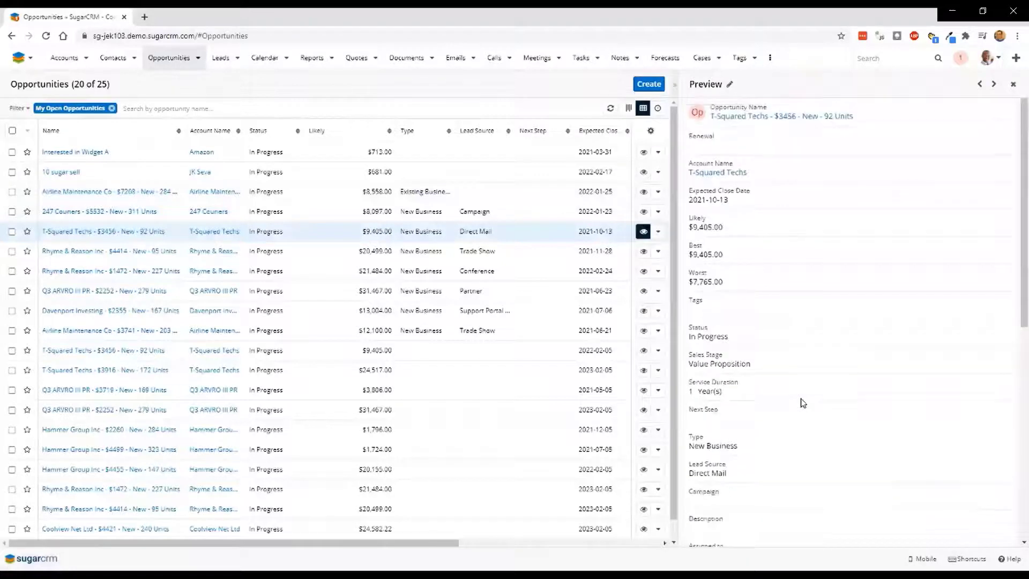
Step: Change the Type of the previewed T-Squared Techs opportunity to Existing Business within the list and save the record
{"action": "left_click", "coordinate": [658, 236]}
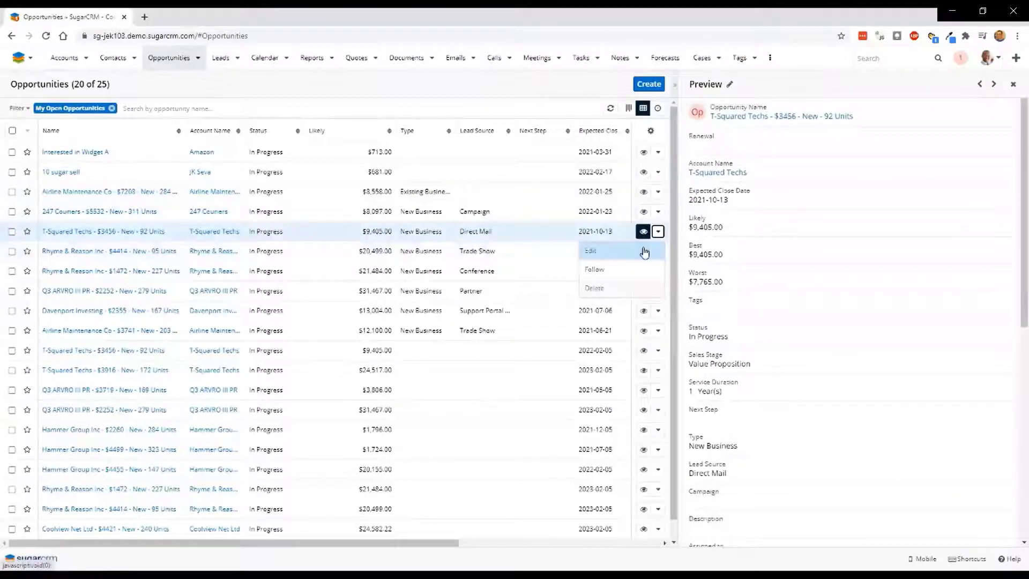
{"action": "left_click", "coordinate": [643, 250]}
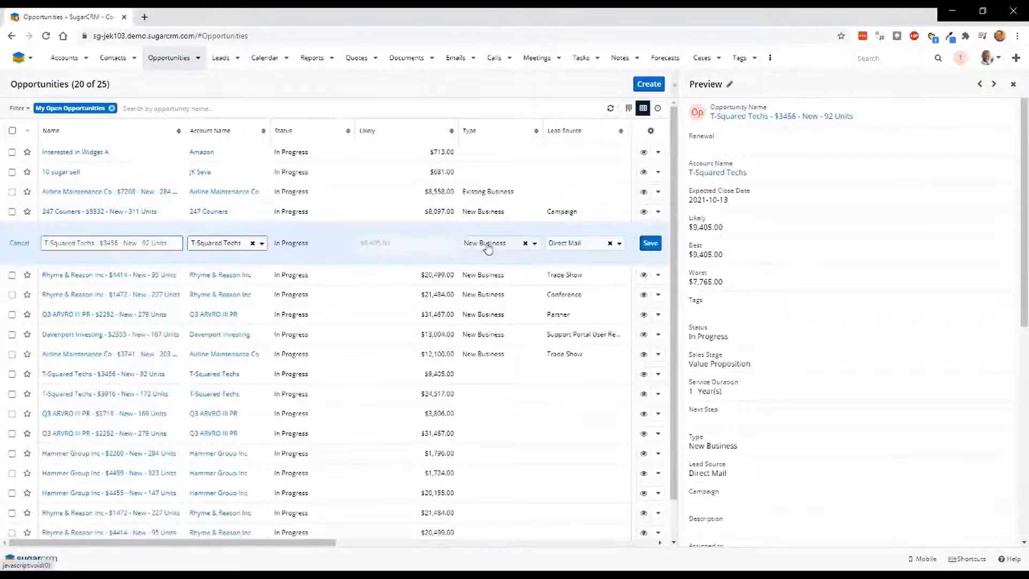
{"action": "left_click", "coordinate": [487, 244]}
{"action": "left_click", "coordinate": [489, 273]}
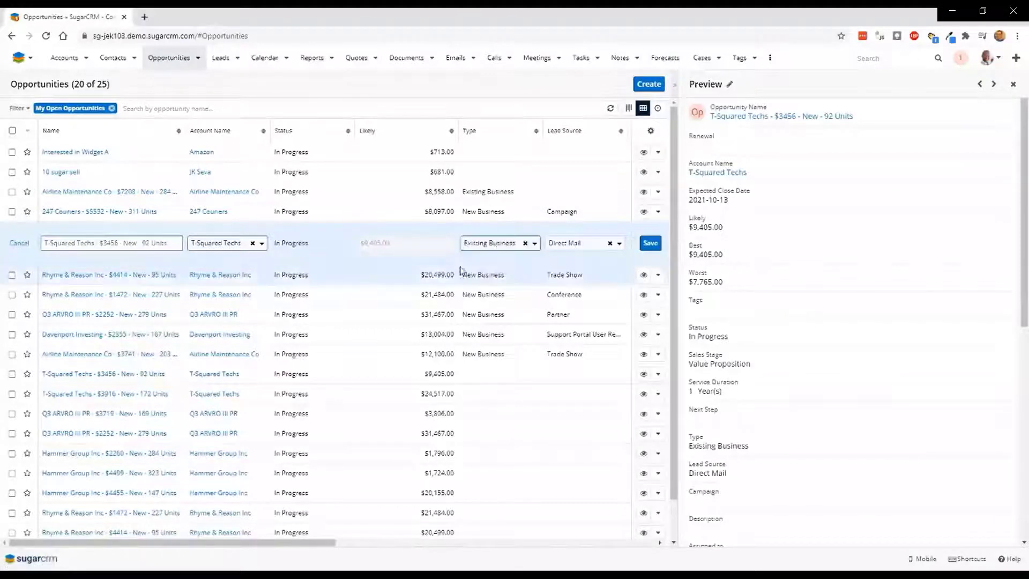
{"action": "left_click", "coordinate": [650, 244]}
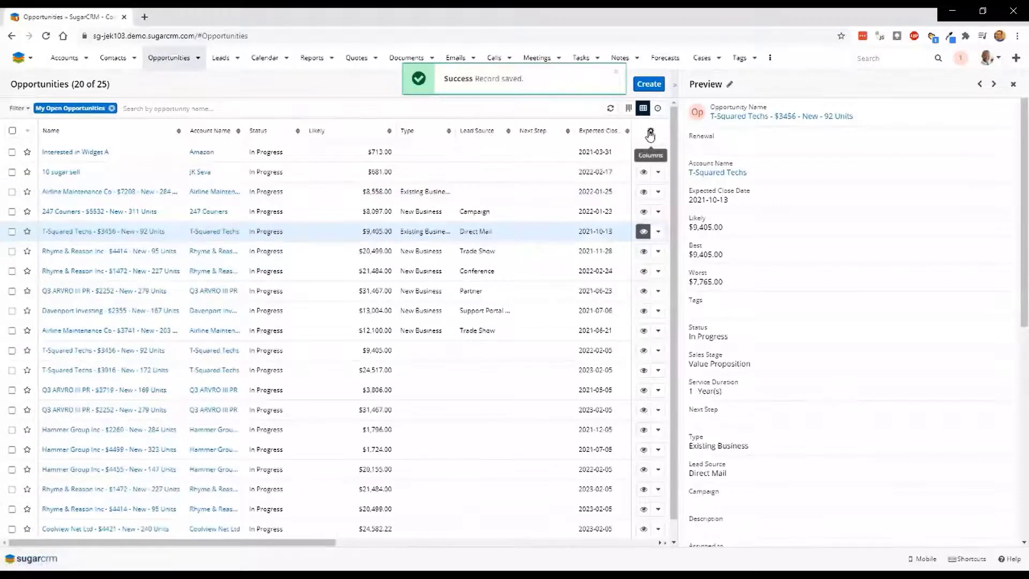
Step: Look at the list's column choices and browse the months of the opportunities pipeline by time
{"action": "left_click", "coordinate": [651, 134]}
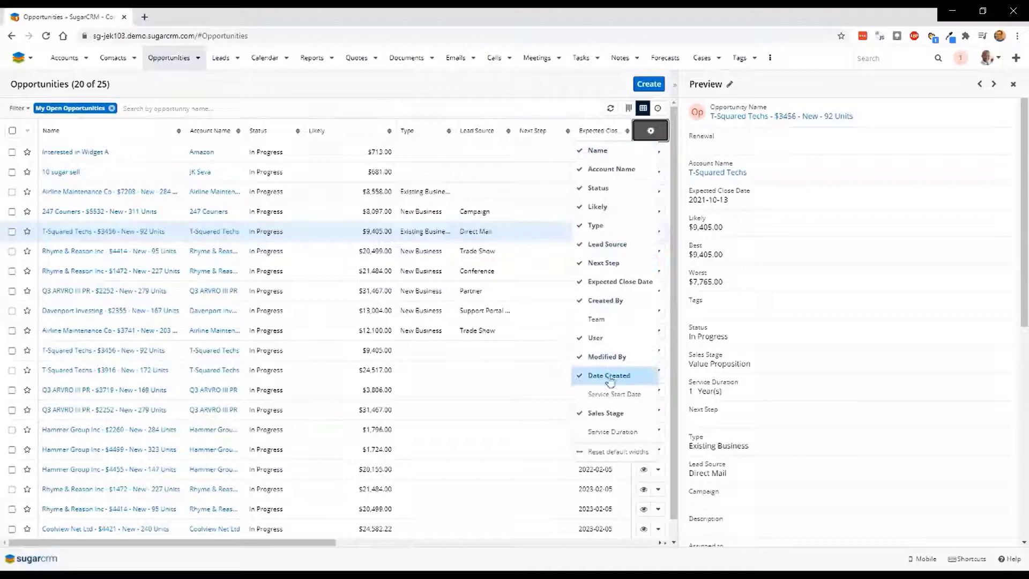
{"action": "left_click", "coordinate": [650, 134]}
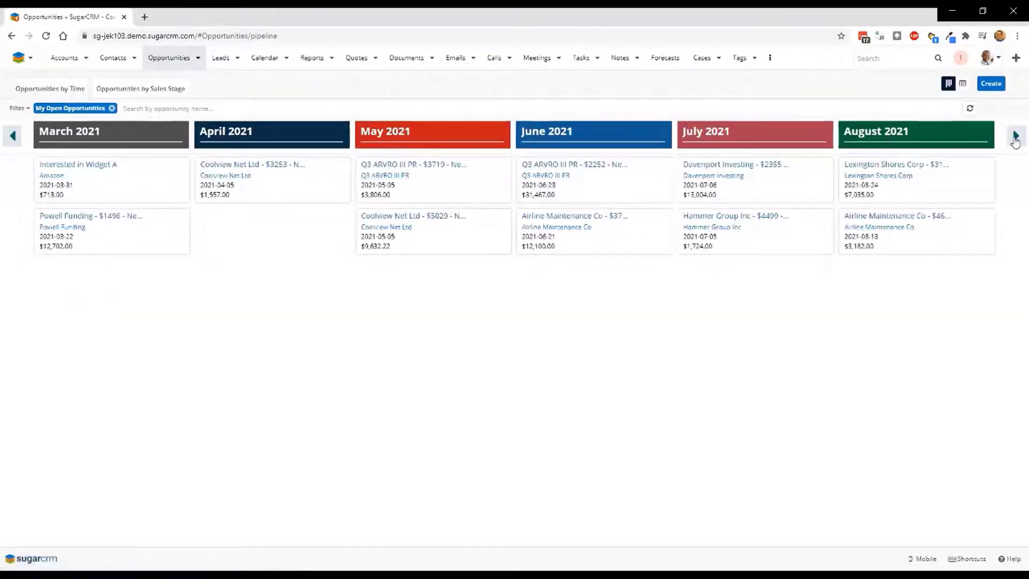
{"action": "left_click", "coordinate": [1015, 141]}
{"action": "left_click", "coordinate": [11, 137]}
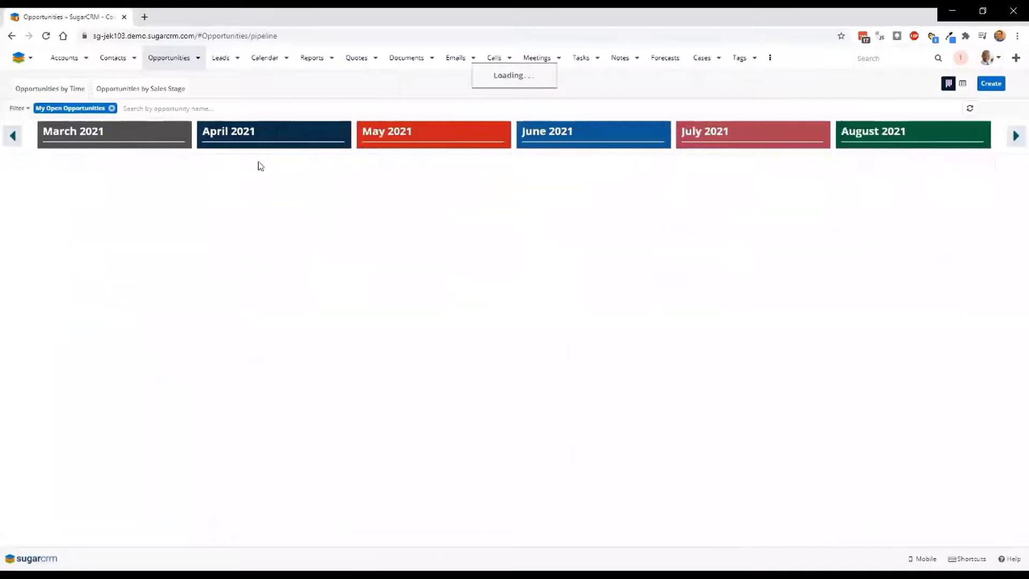
Step: Move the Coolview Net Ltd - $3253 opportunity to May 2021 and Q3 ARVRO III PR - $2252 to April 2021 in the pipeline
{"action": "left_click_drag", "start_coordinate": [271, 196], "coordinate": [430, 191]}
{"action": "left_click_drag", "start_coordinate": [559, 185], "coordinate": [258, 179]}
{"action": "left_click_drag", "start_coordinate": [647, 168], "coordinate": [266, 182]}
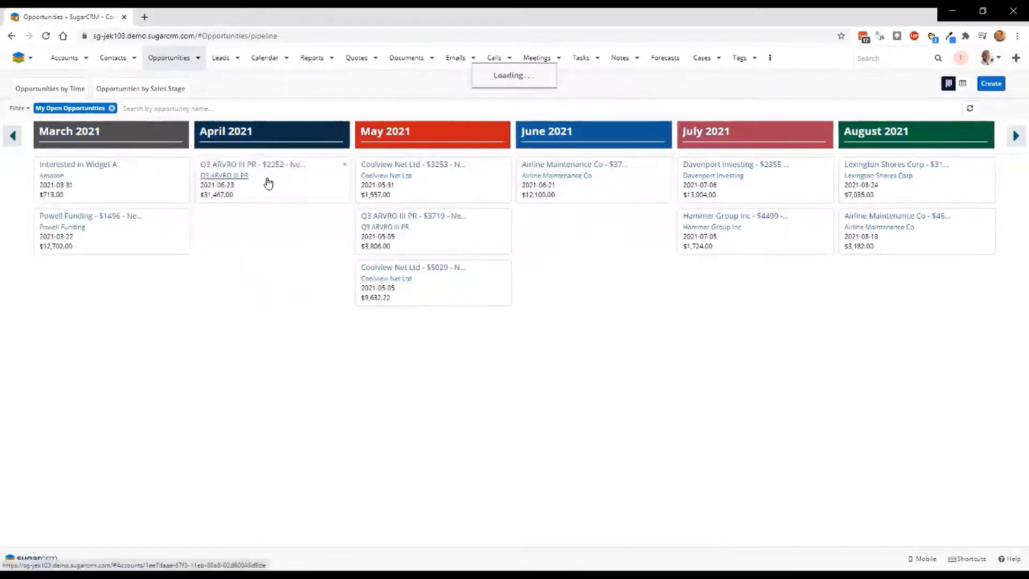
Step: In the pipeline by sales stage, move Interested in Widget A to Qualification and 10 sugar sell to Needs Analysis
{"action": "left_click", "coordinate": [149, 91]}
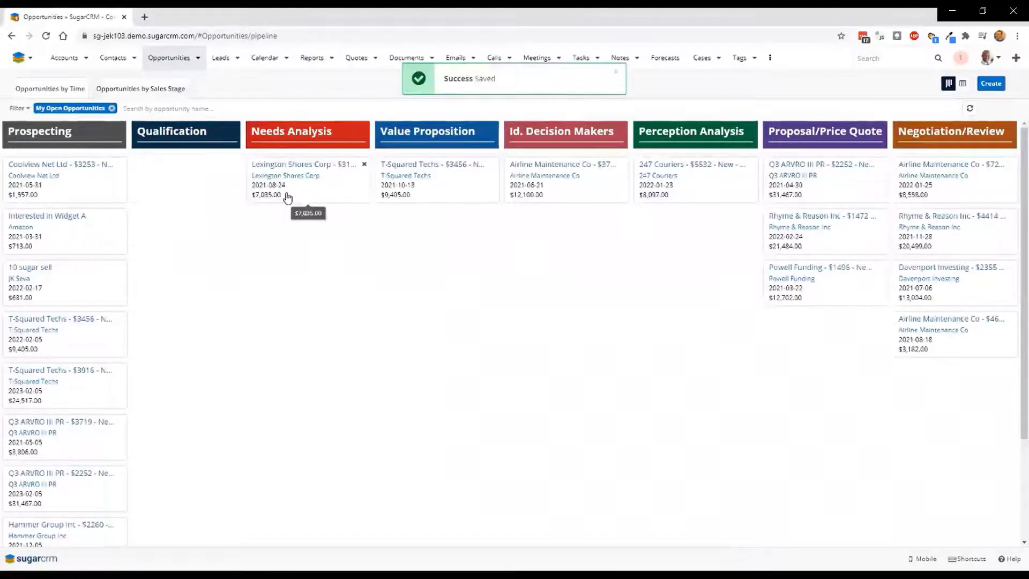
{"action": "left_click_drag", "start_coordinate": [51, 238], "coordinate": [172, 182]}
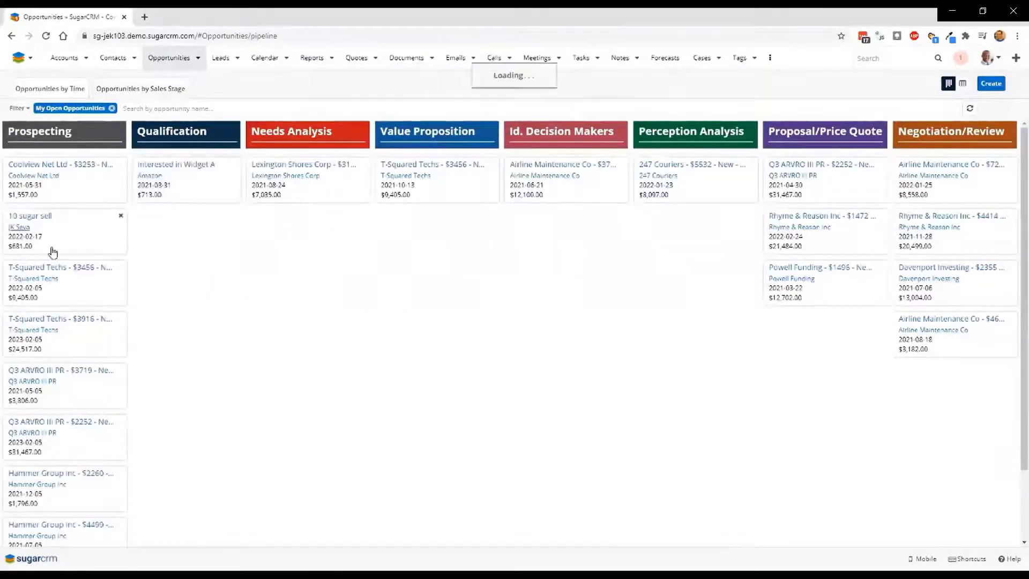
{"action": "left_click_drag", "start_coordinate": [43, 239], "coordinate": [308, 188]}
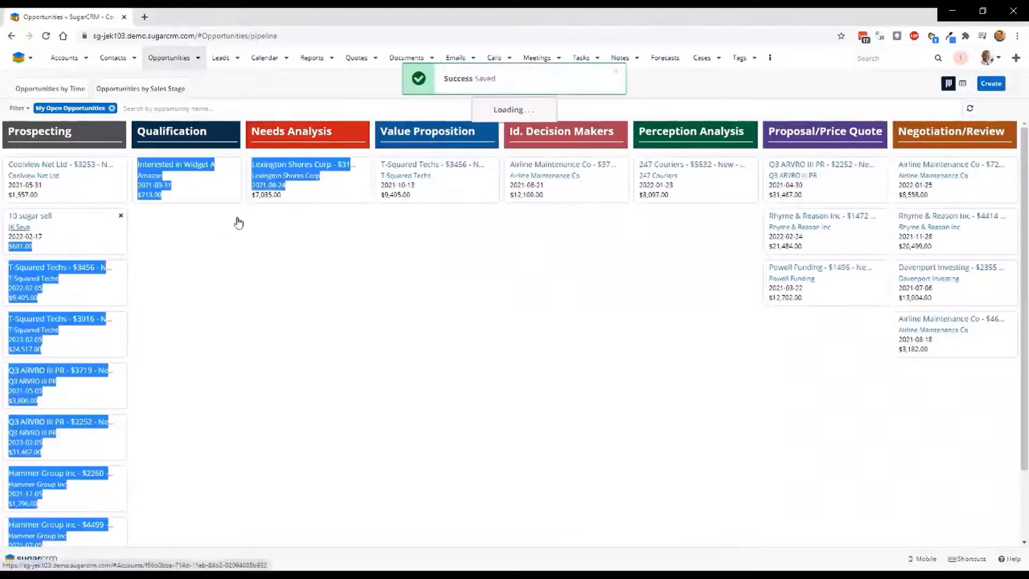
{"action": "left_click_drag", "start_coordinate": [239, 223], "coordinate": [272, 200]}
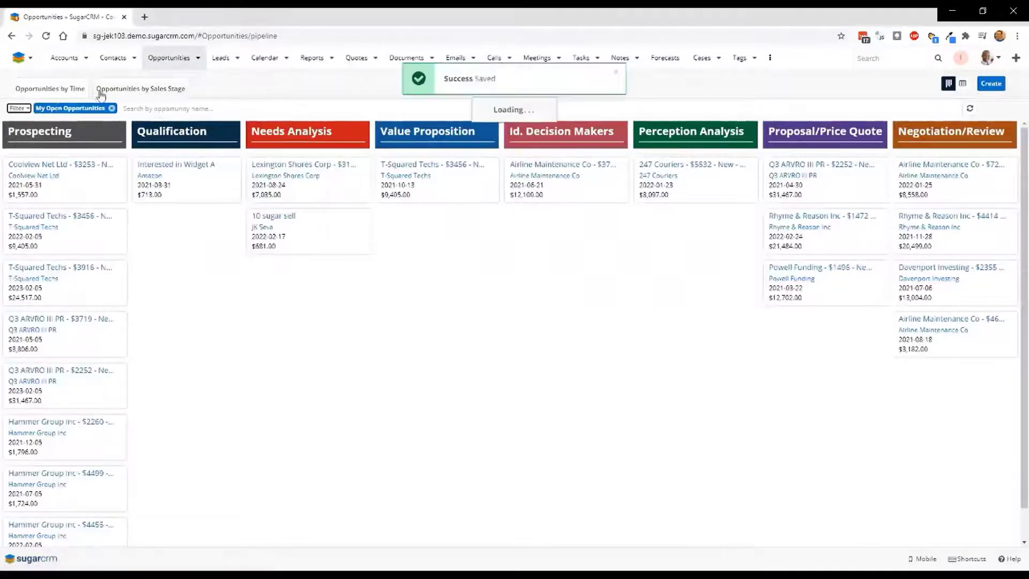
Step: Return to the opportunities list view and make the Pipeline dashlet taller
{"action": "left_click", "coordinate": [963, 84]}
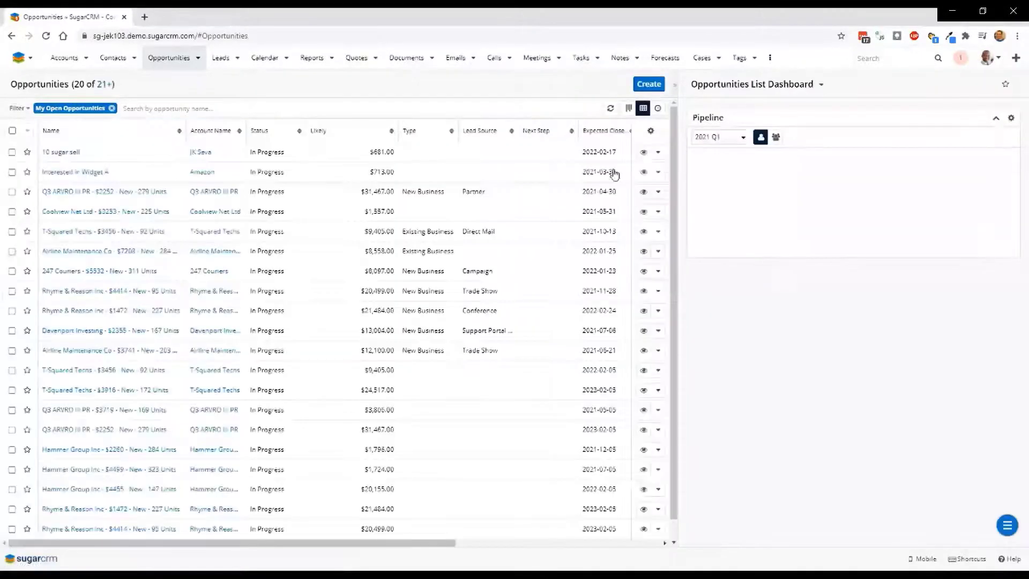
{"action": "mouse_move", "coordinate": [1007, 251]}
{"action": "left_click_drag", "start_coordinate": [1012, 249], "coordinate": [1012, 305]}
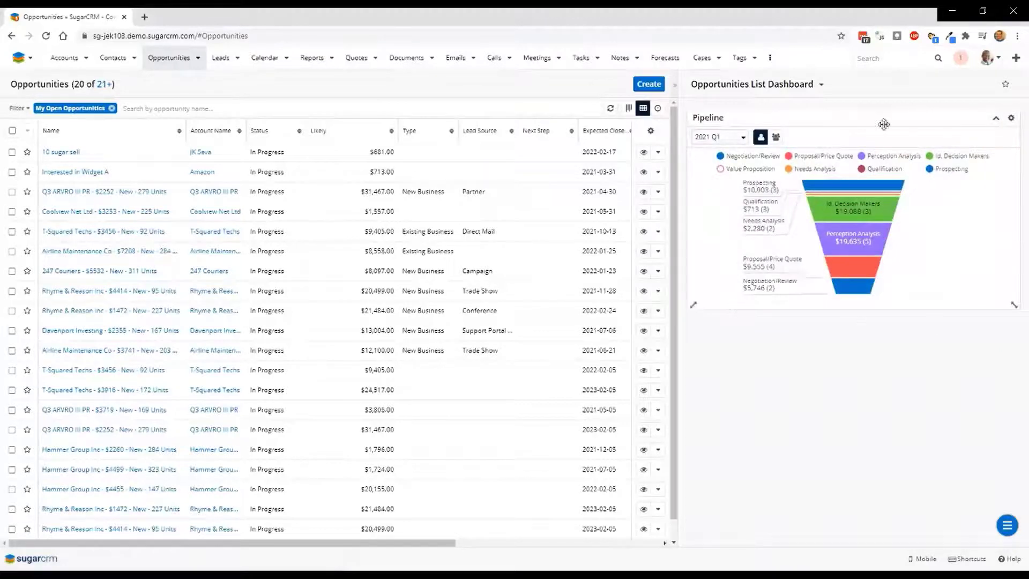
Step: Add a List View dashlet for Opportunities, filter it by My Open Opportunities and title it "My Open Opportunities"
{"action": "left_click", "coordinate": [1007, 525]}
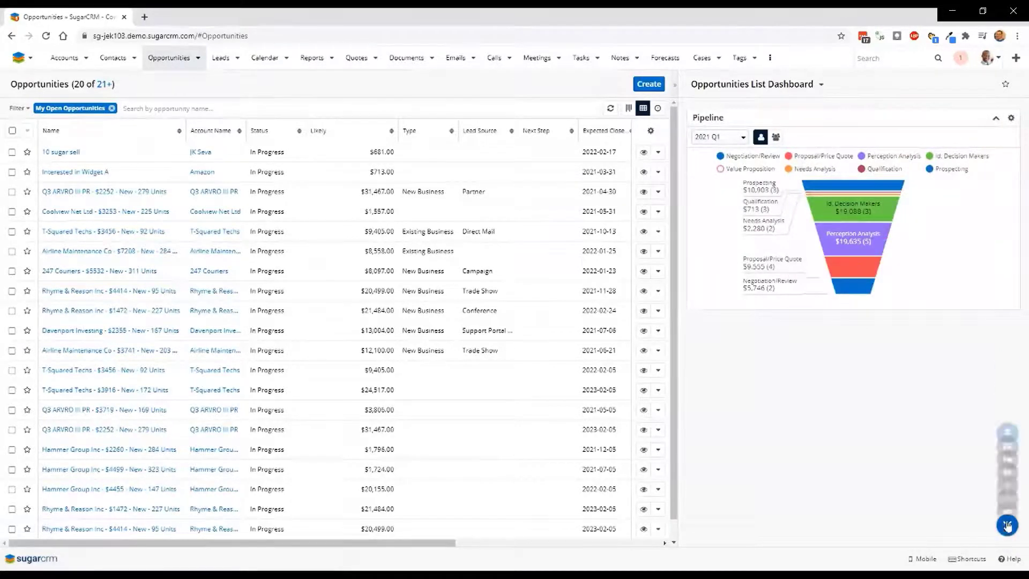
{"action": "left_click", "coordinate": [992, 500]}
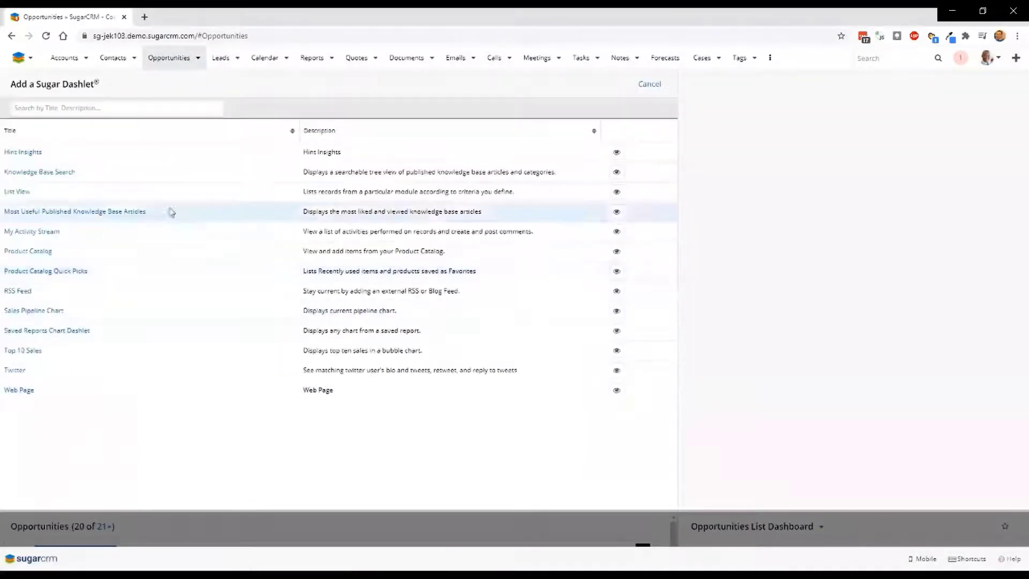
{"action": "left_click", "coordinate": [18, 191]}
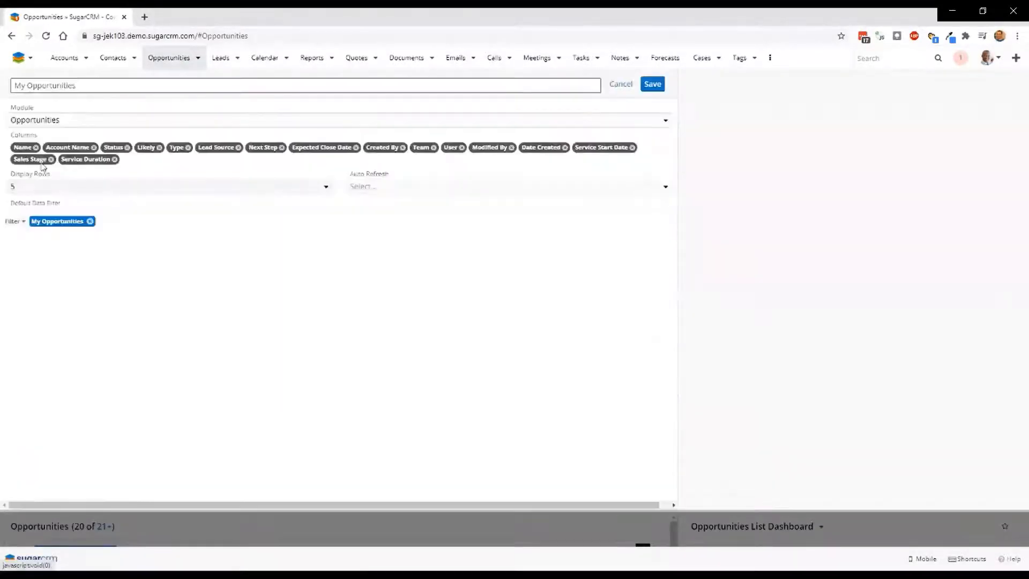
{"action": "left_click", "coordinate": [15, 221]}
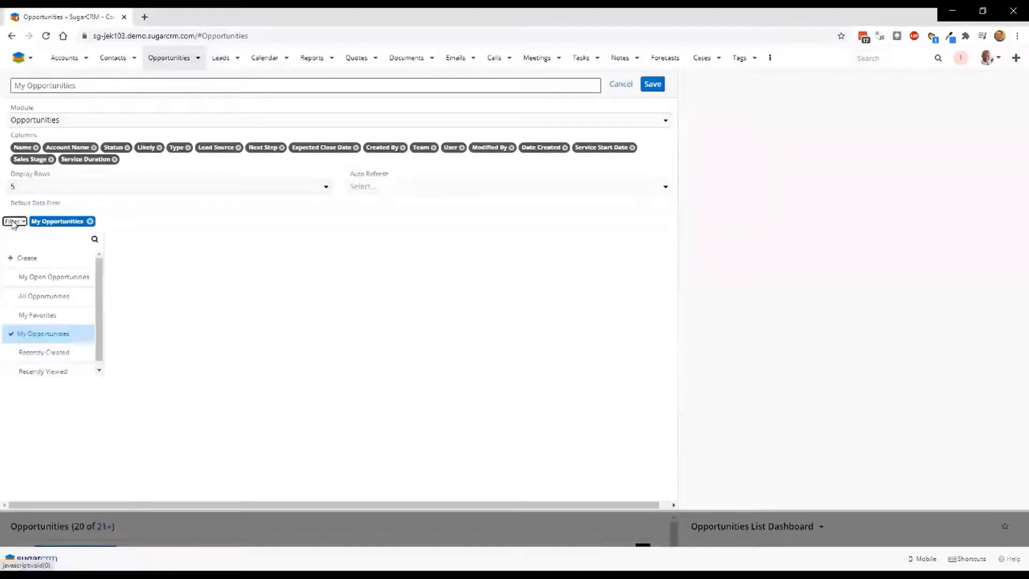
{"action": "left_click", "coordinate": [41, 280]}
{"action": "left_click_drag", "start_coordinate": [39, 84], "coordinate": [7, 88]}
{"action": "type", "text": "My Open Opportunities"}
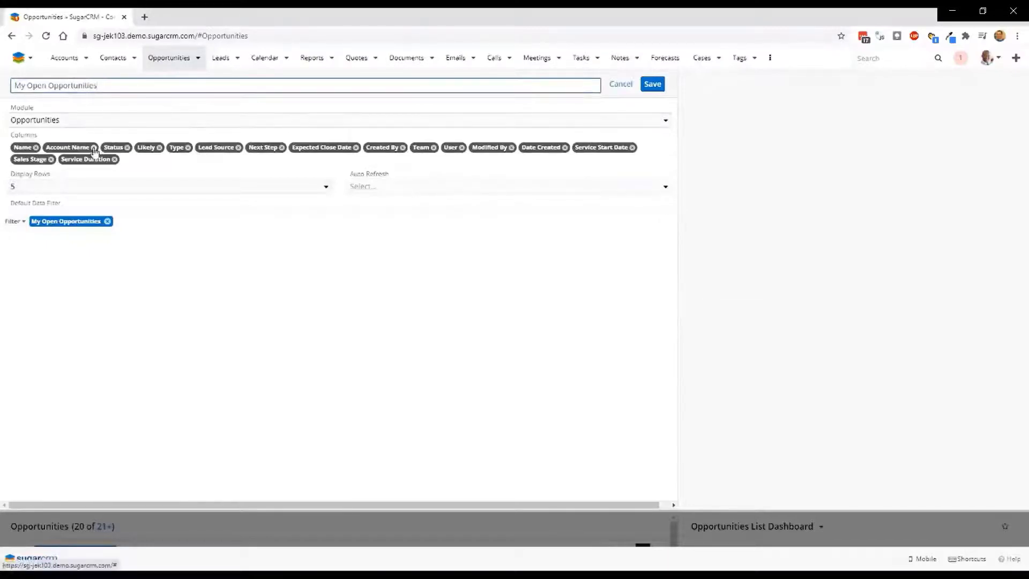
Step: Reduce the dashlet's columns to Name, Account Name, Status and Likely, and save the dashlet
{"action": "left_click", "coordinate": [187, 148]}
{"action": "left_click", "coordinate": [210, 147]}
{"action": "left_click", "coordinate": [203, 147]}
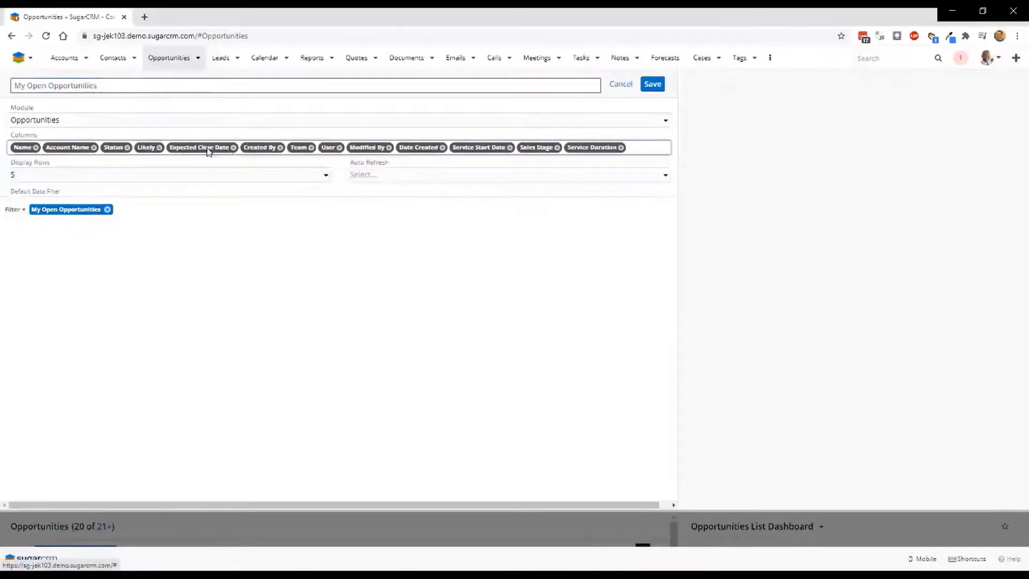
{"action": "left_click", "coordinate": [233, 148]}
{"action": "left_click", "coordinate": [205, 147]}
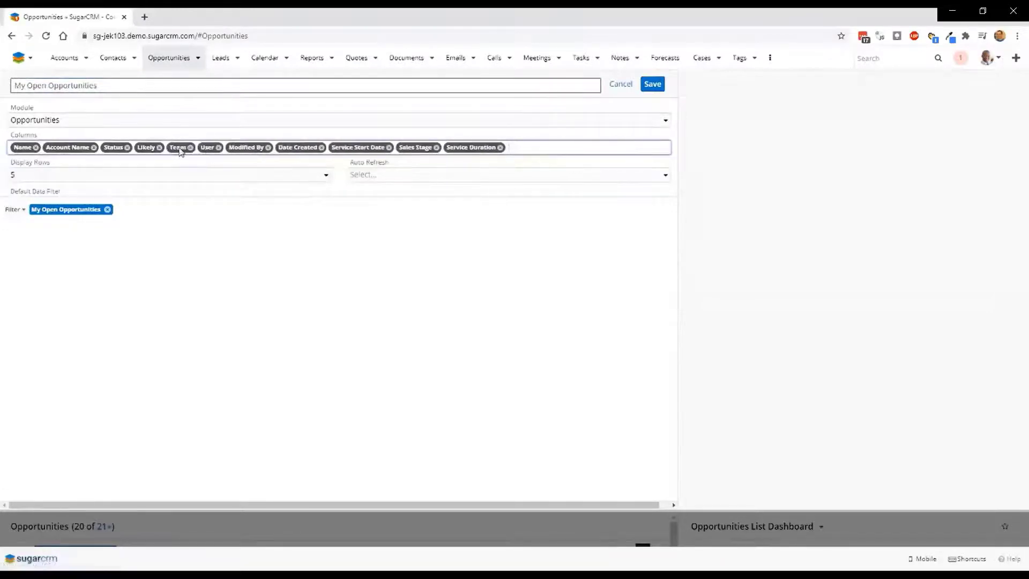
{"action": "left_click", "coordinate": [190, 148]}
{"action": "left_click", "coordinate": [187, 147]}
{"action": "left_click", "coordinate": [209, 148]}
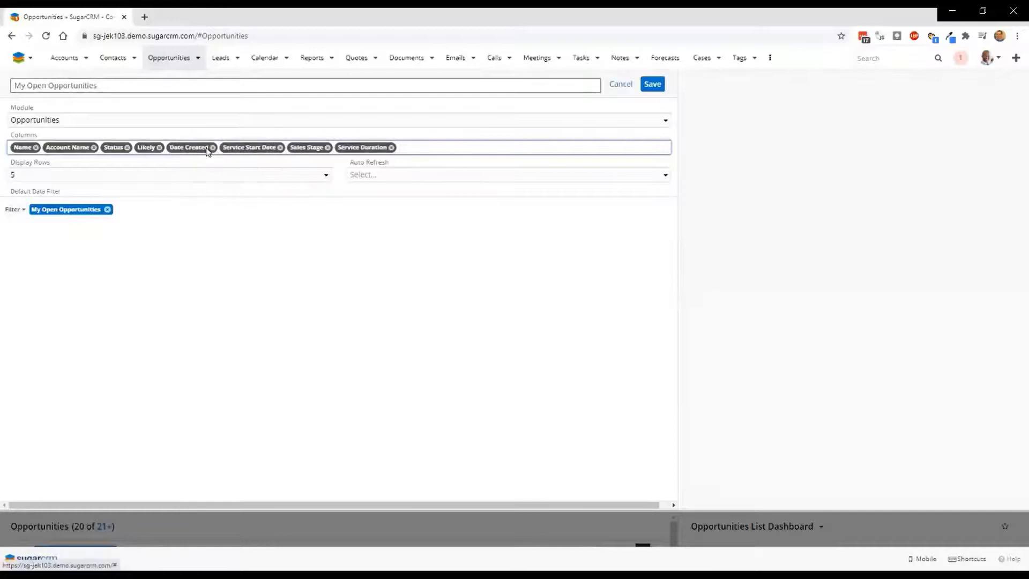
{"action": "left_click", "coordinate": [212, 148]}
{"action": "left_click", "coordinate": [226, 148]}
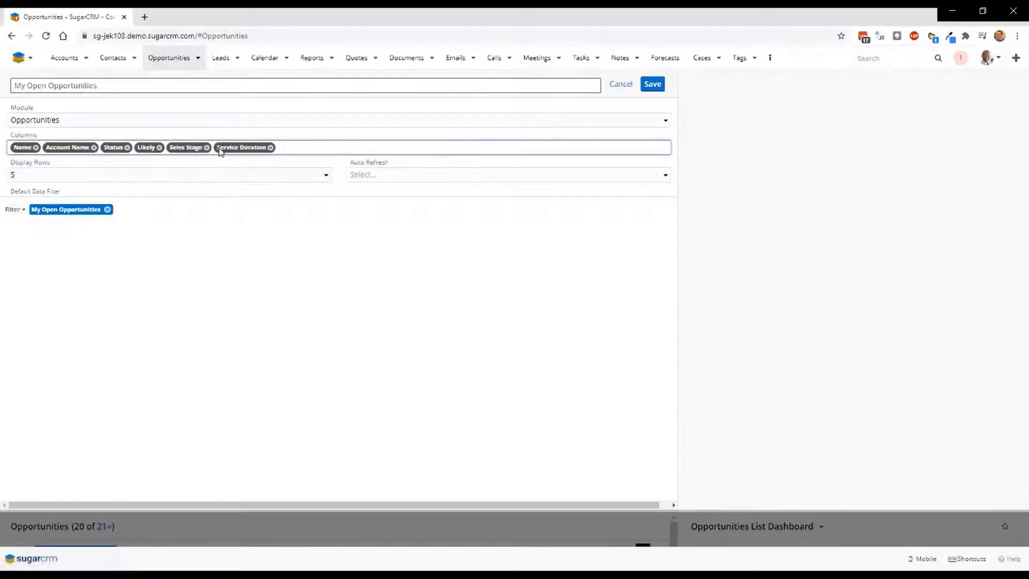
{"action": "left_click", "coordinate": [270, 147]}
{"action": "left_click", "coordinate": [297, 150]}
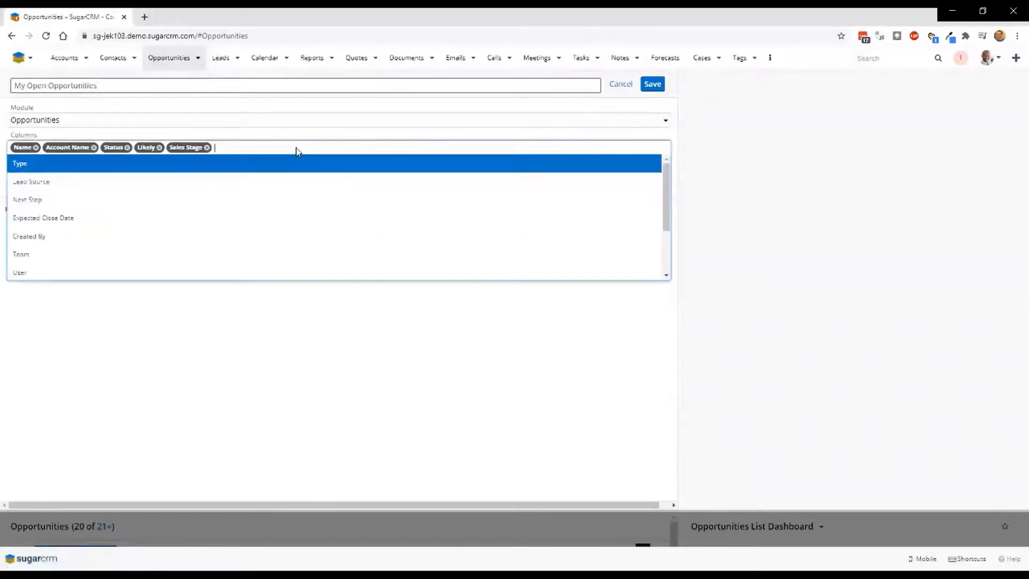
{"action": "left_click", "coordinate": [208, 149]}
{"action": "left_click", "coordinate": [207, 148]}
{"action": "left_click", "coordinate": [653, 84]}
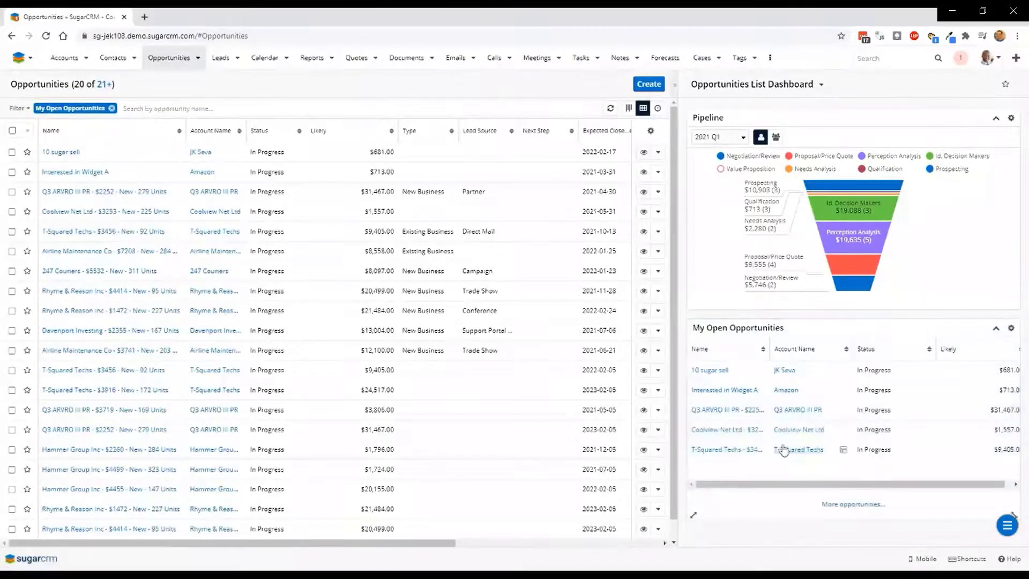
Step: Filter the opportunities list by All Opportunities and open the Renewals Console
{"action": "left_click", "coordinate": [22, 110]}
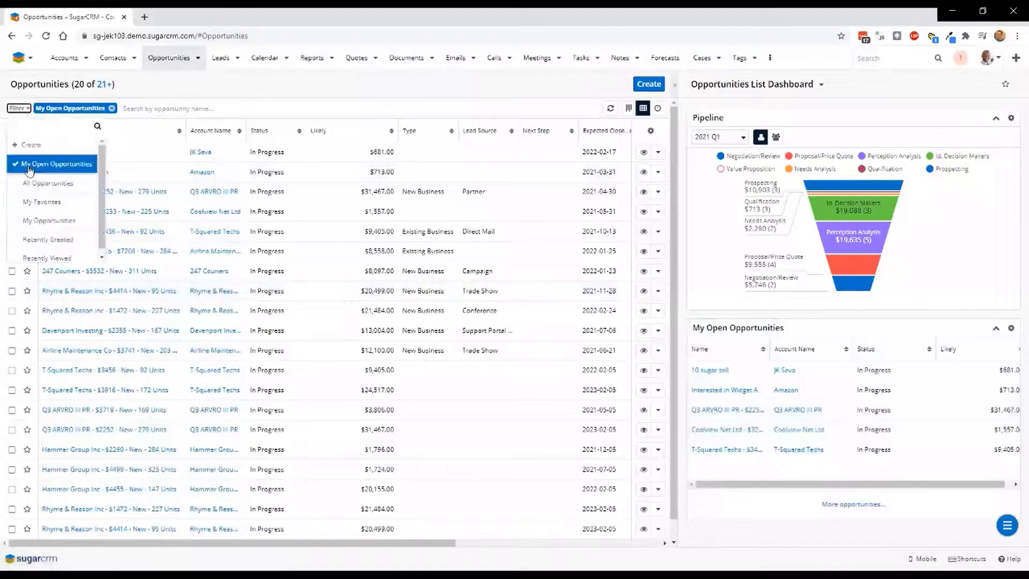
{"action": "left_click", "coordinate": [47, 182]}
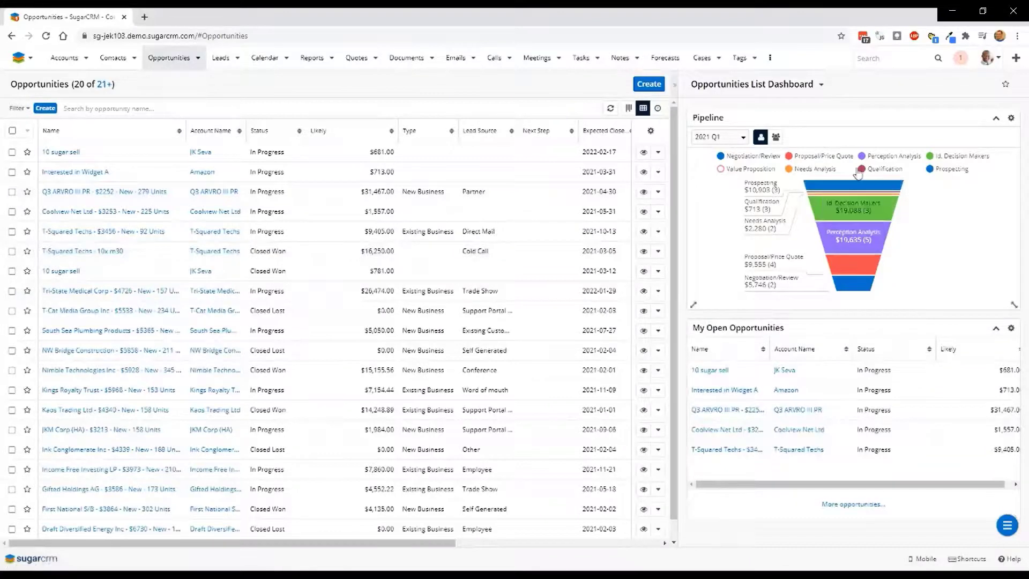
{"action": "left_click", "coordinate": [30, 59]}
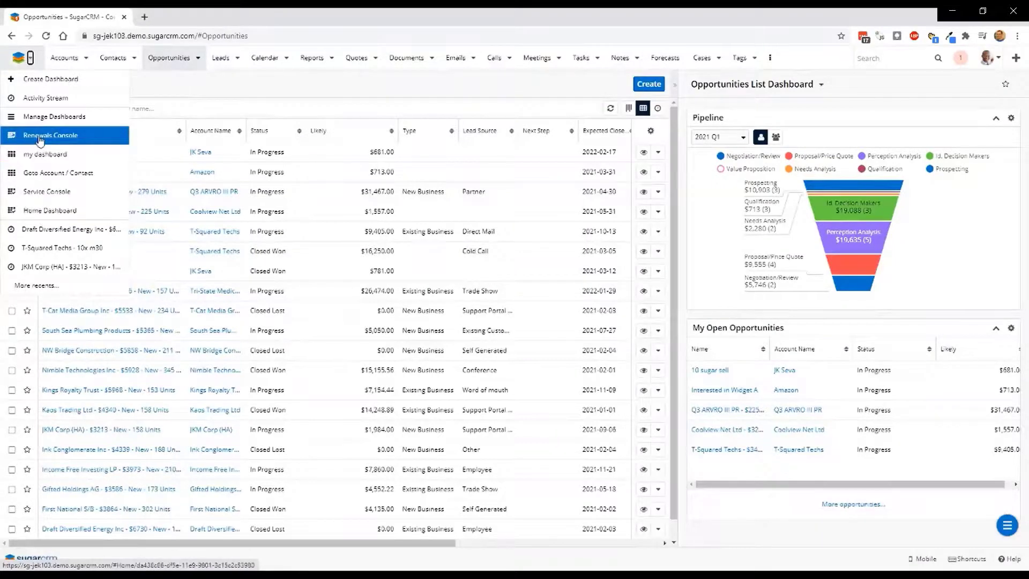
{"action": "left_click", "coordinate": [39, 138]}
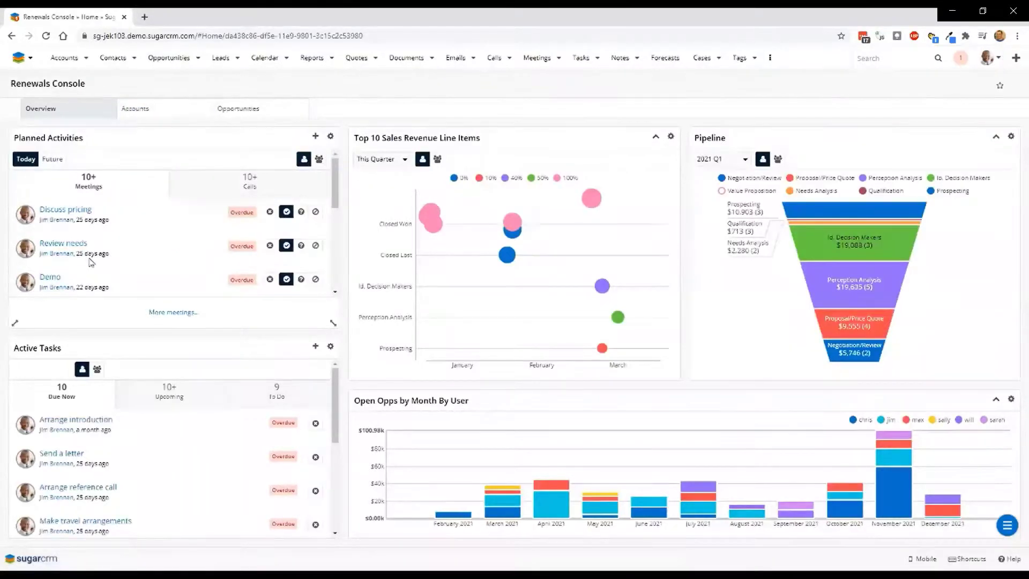
Step: Show the team's entries in Planned Activities and set Top 10 Sales Revenue Line Items to This Year
{"action": "left_click", "coordinate": [320, 160]}
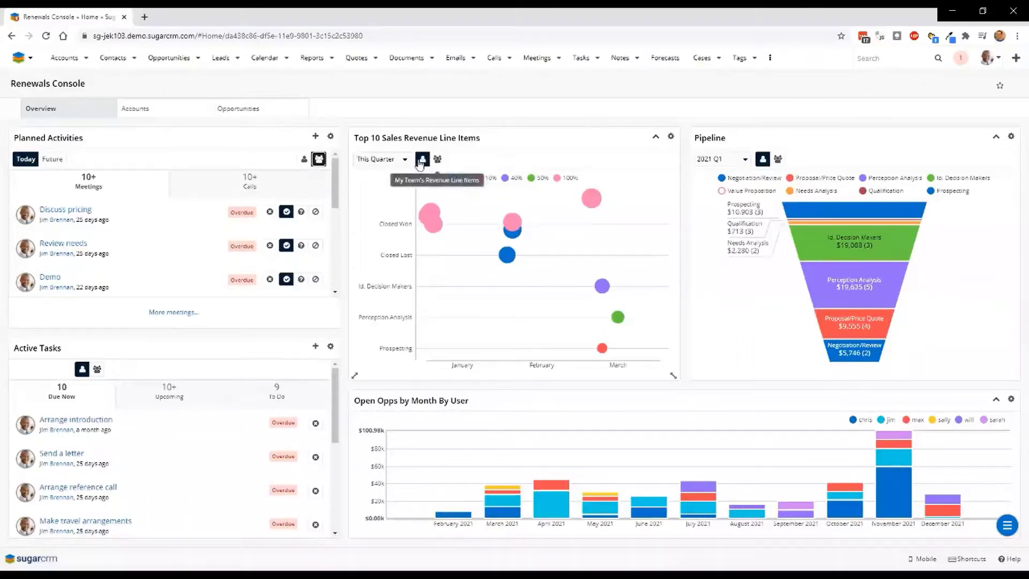
{"action": "left_click", "coordinate": [399, 161]}
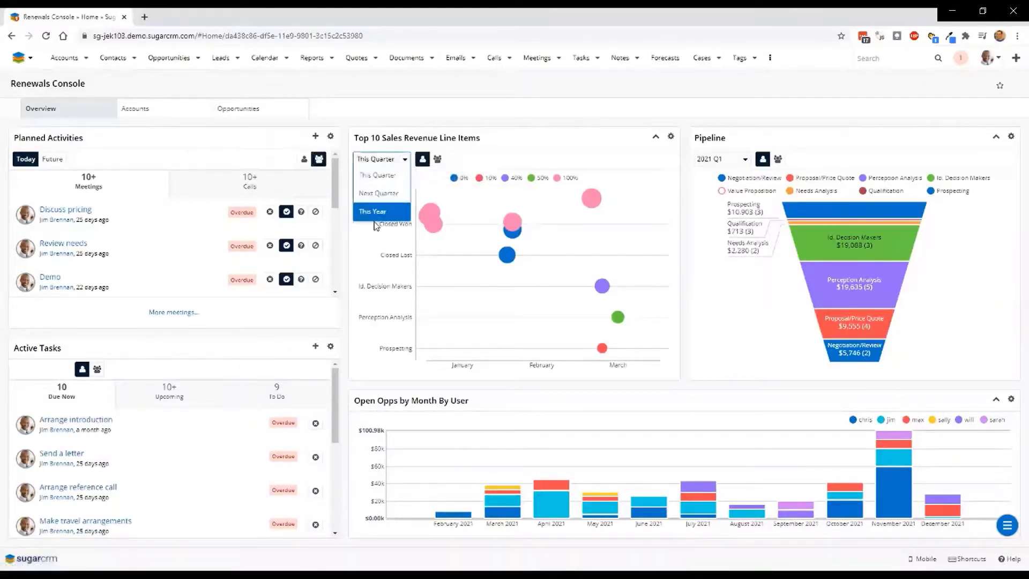
{"action": "left_click", "coordinate": [378, 213]}
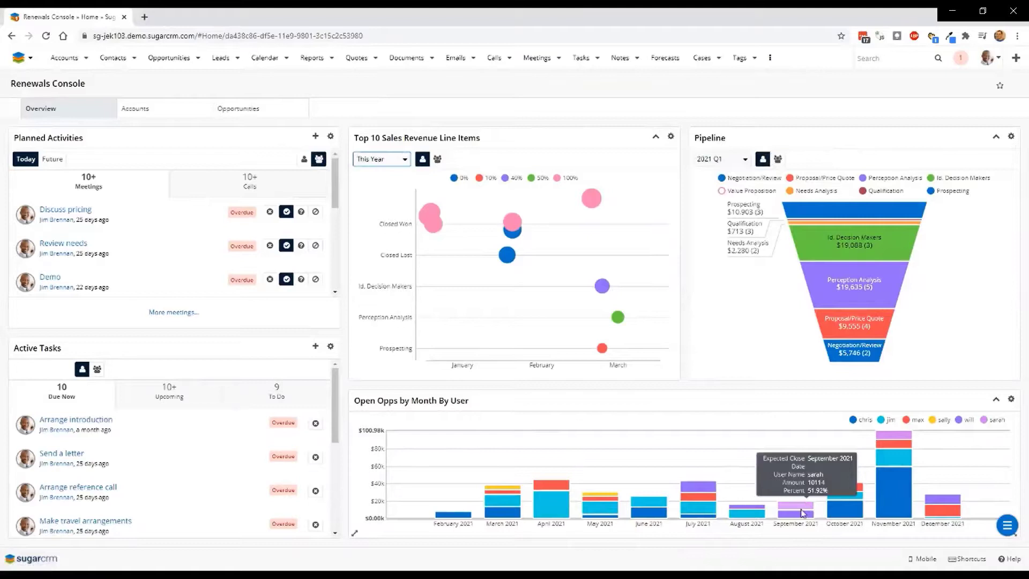
Step: In the Open Opps by Month By User chart, hide the first, fourth, fifth and sixth users' series
{"action": "mouse_move", "coordinate": [550, 510]}
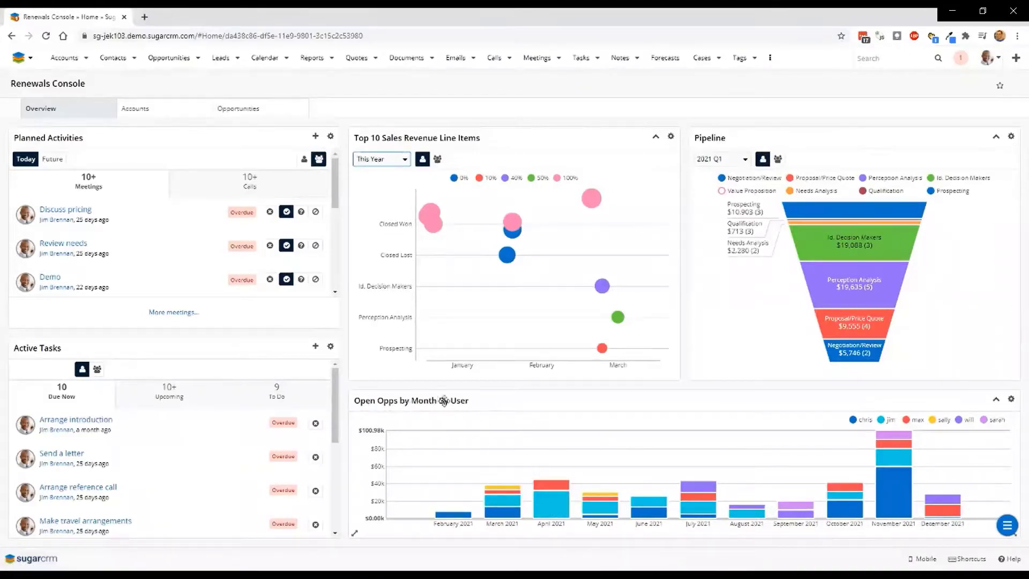
{"action": "left_click", "coordinate": [863, 423]}
{"action": "left_click", "coordinate": [934, 421]}
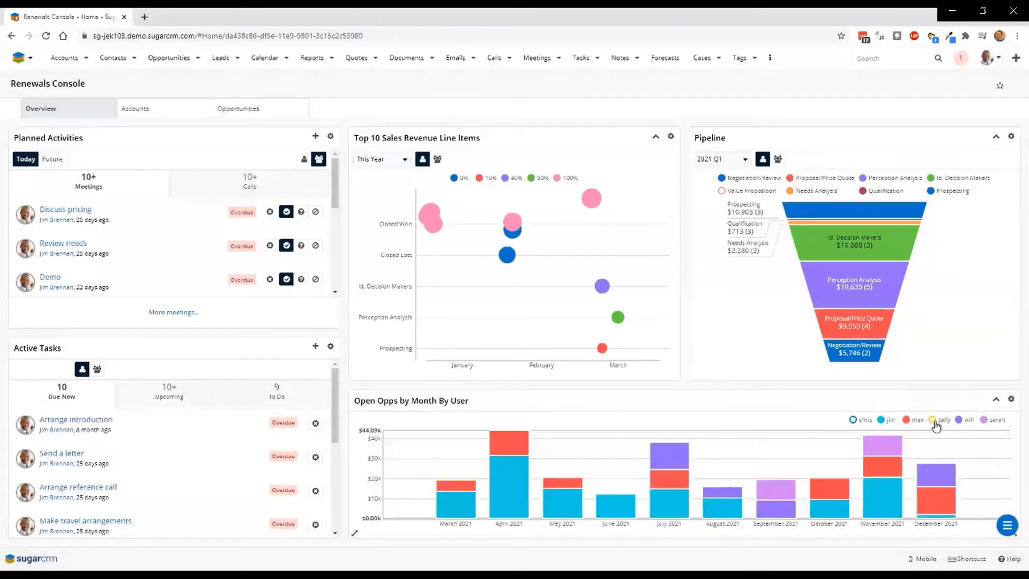
{"action": "left_click", "coordinate": [959, 422]}
{"action": "left_click", "coordinate": [985, 422]}
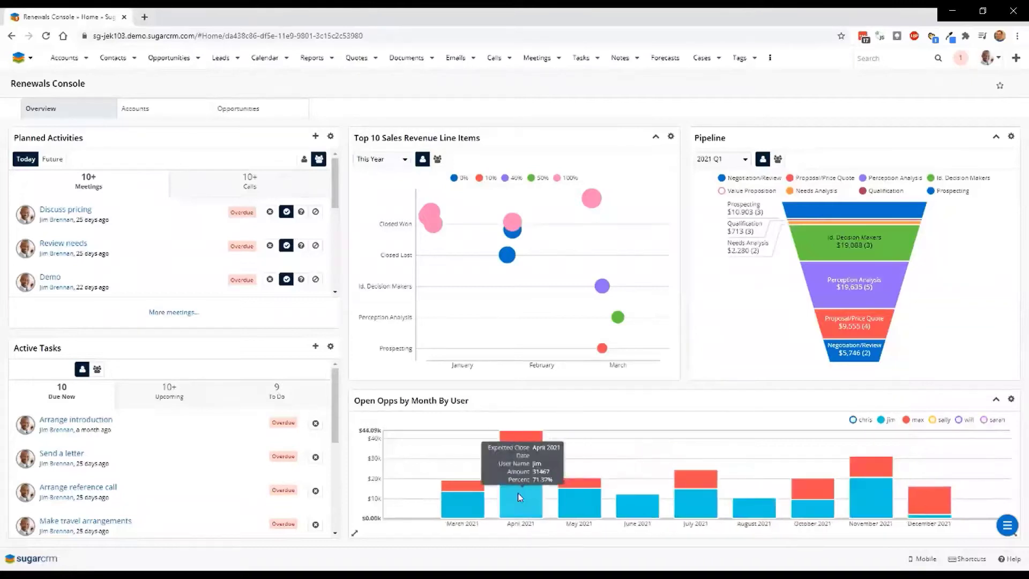
Step: Drill into the chart's March 2021 opportunities for the second and first users, and into February 2021 for the first user
{"action": "mouse_move", "coordinate": [462, 515]}
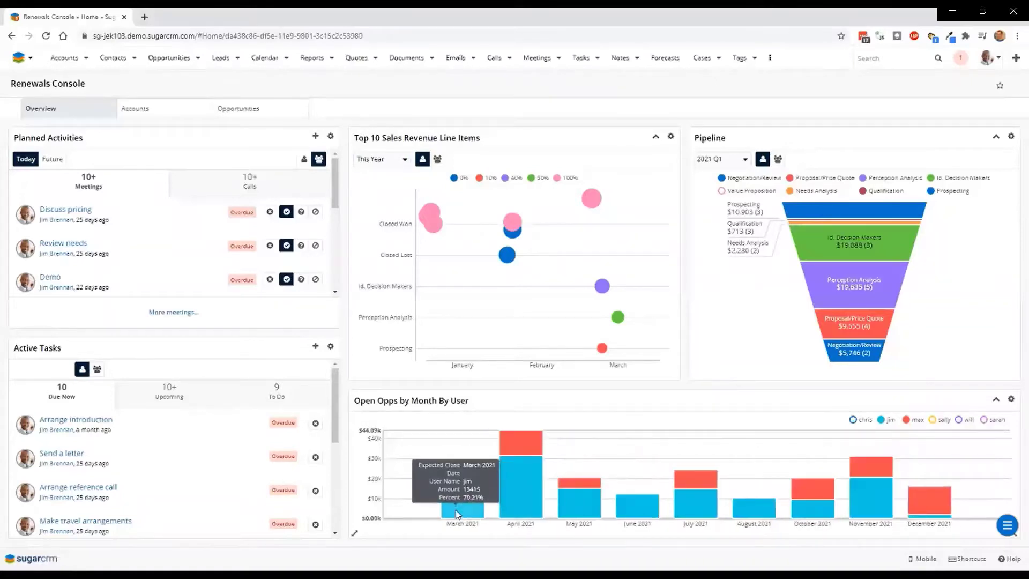
{"action": "left_click", "coordinate": [456, 506]}
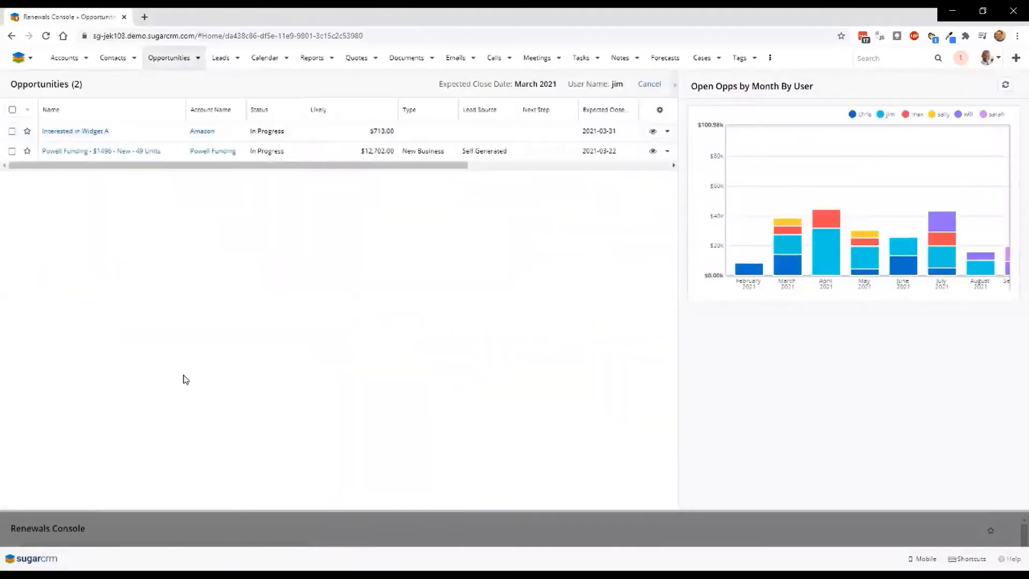
{"action": "left_click", "coordinate": [788, 268]}
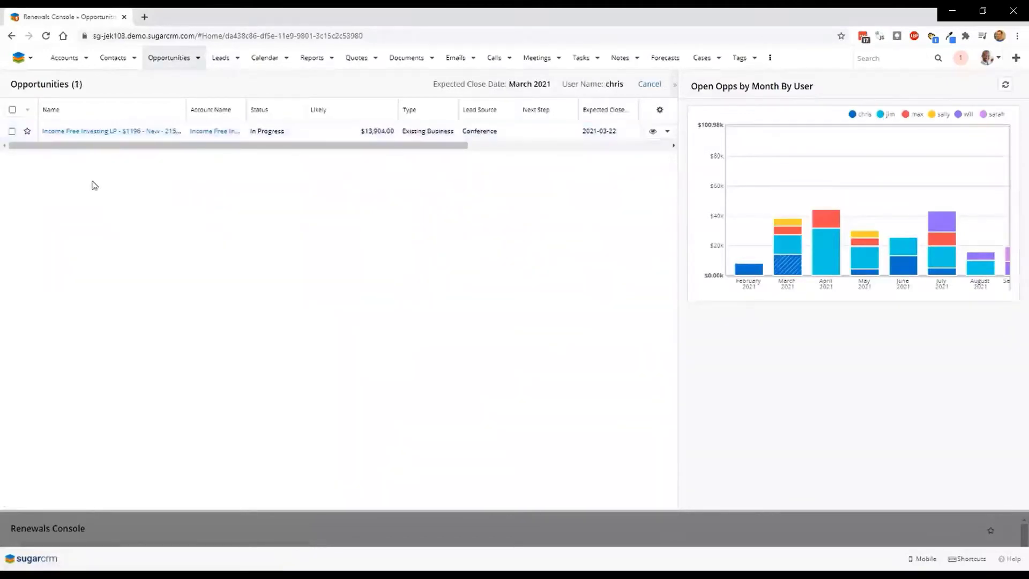
{"action": "mouse_move", "coordinate": [750, 274]}
{"action": "left_click", "coordinate": [749, 274]}
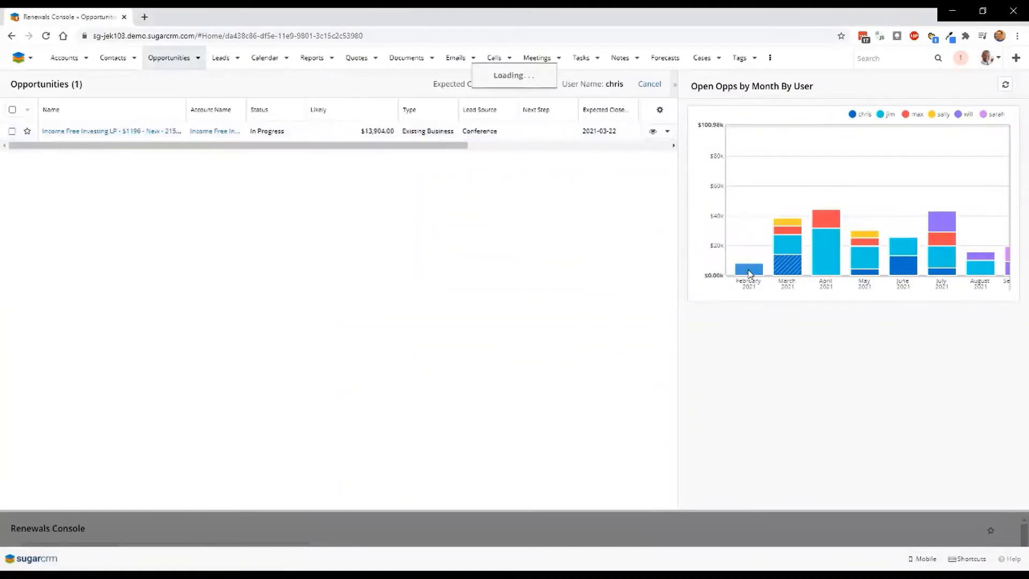